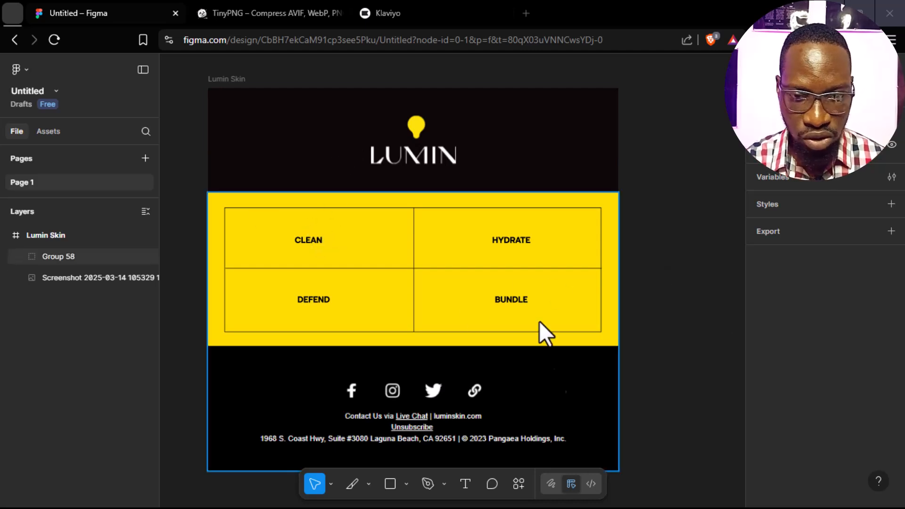
# Step: Draw a slice over the CLEAN cell from the yellow block's upper-left corner, fitting it to the grid lines at 401 × 148
pyautogui.click(353, 490)
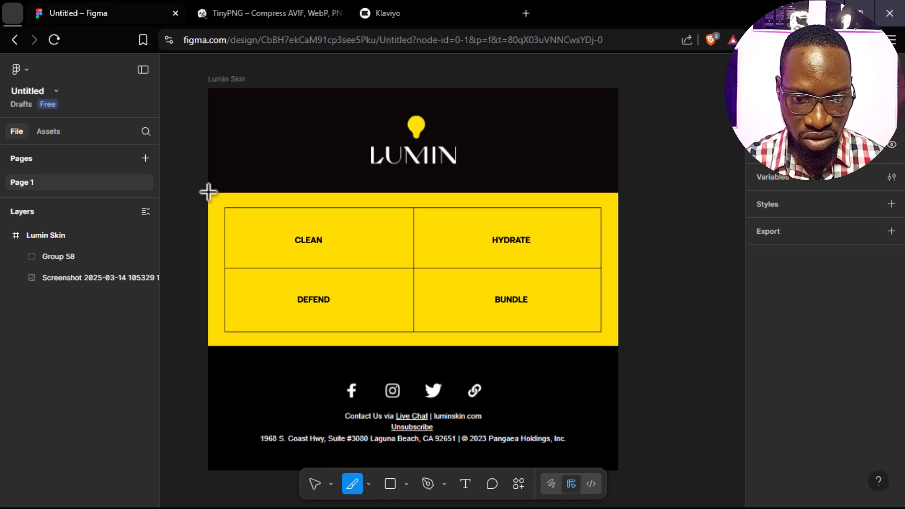
pyautogui.moveTo(208, 192); pyautogui.dragTo(415, 271)
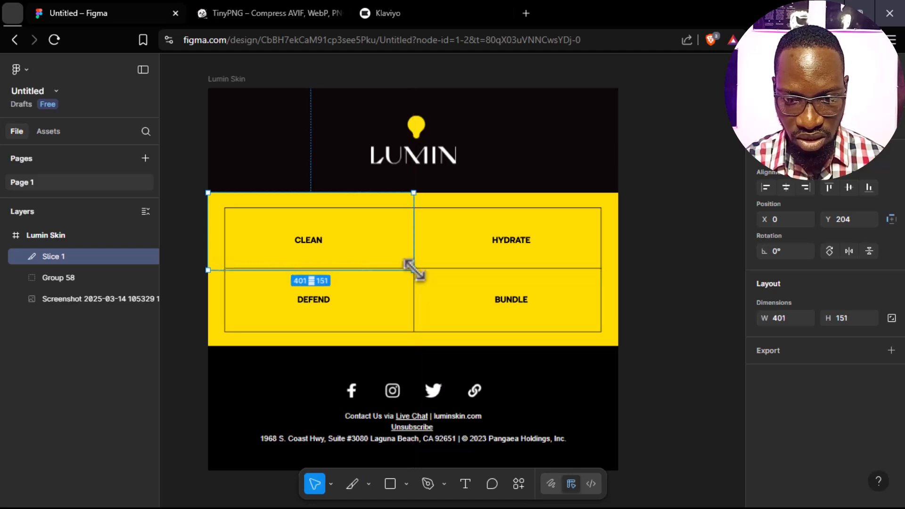
pyautogui.scroll(5, 413, 269)
pyautogui.scroll(2, 417, 267)
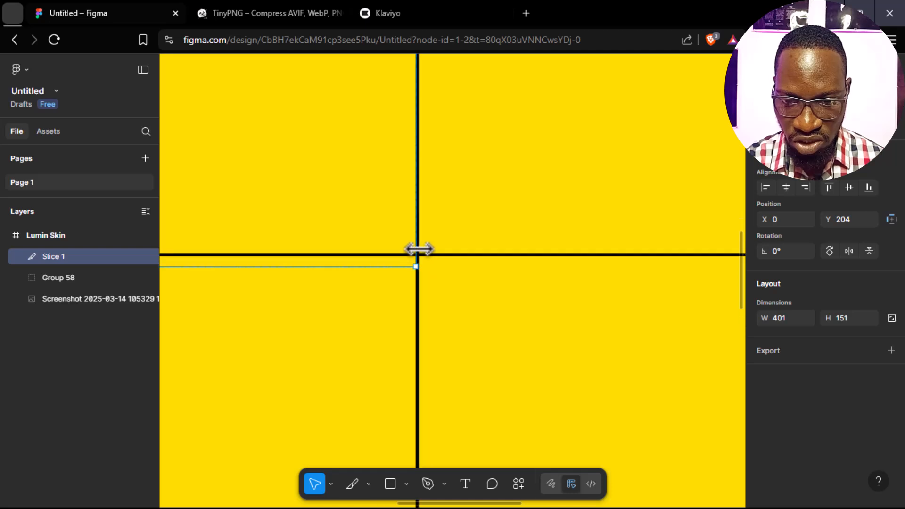
pyautogui.moveTo(415, 268); pyautogui.dragTo(415, 259)
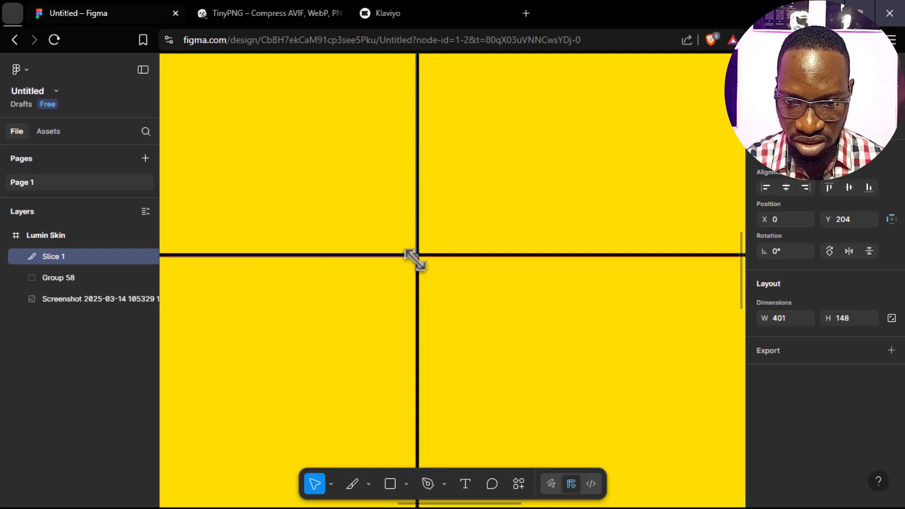
pyautogui.scroll(-5, 394, 256)
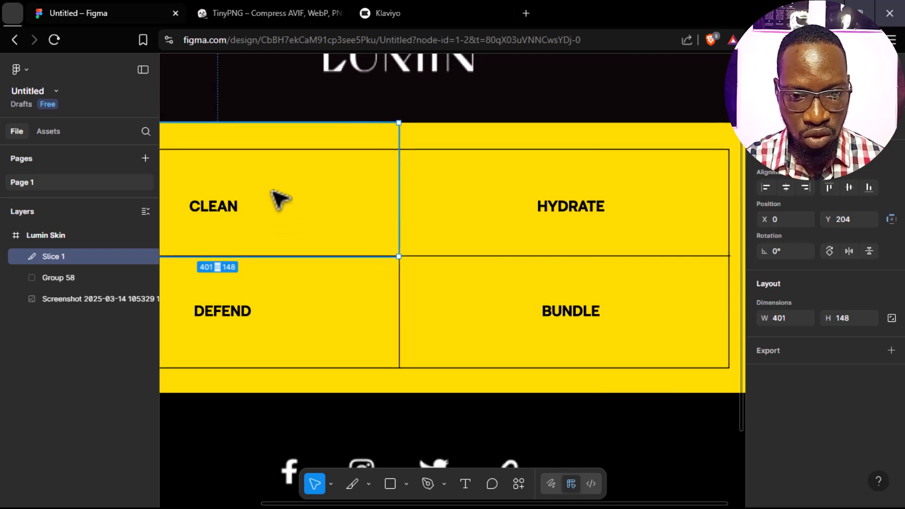
# Step: Duplicate the CLEAN slice over the HYDRATE, BUNDLE and DEFEND cells, and place another copy over the left half of the LUMIN header
pyautogui.moveTo(360, 186); pyautogui.dragTo(635, 195)
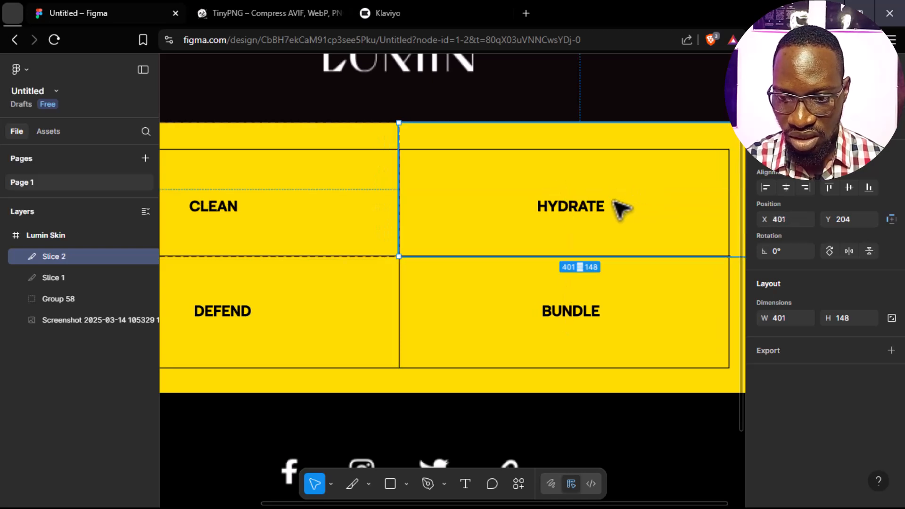
pyautogui.scroll(-3, 622, 208)
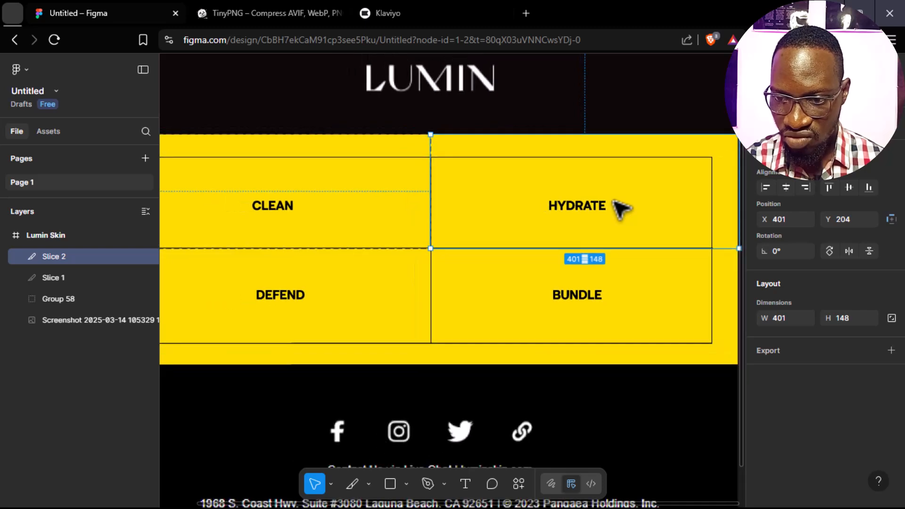
pyautogui.press('alt')
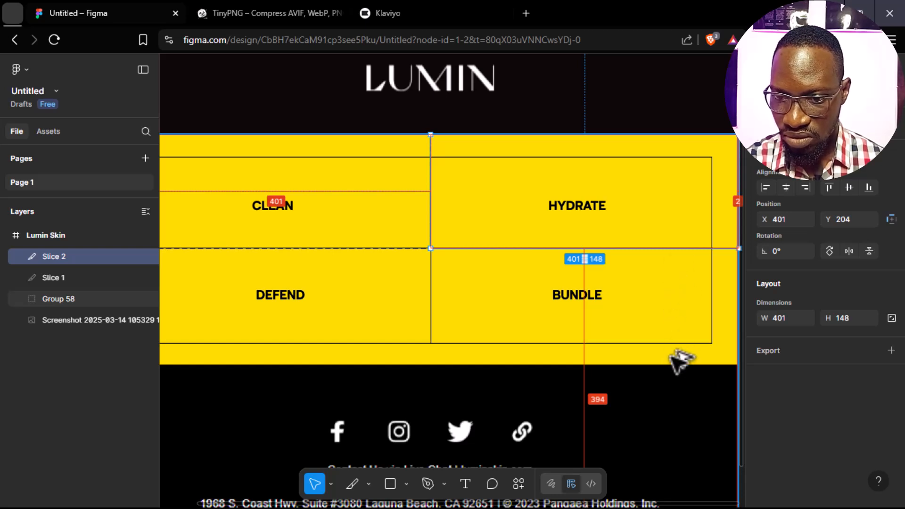
pyautogui.moveTo(657, 212); pyautogui.dragTo(376, 166)
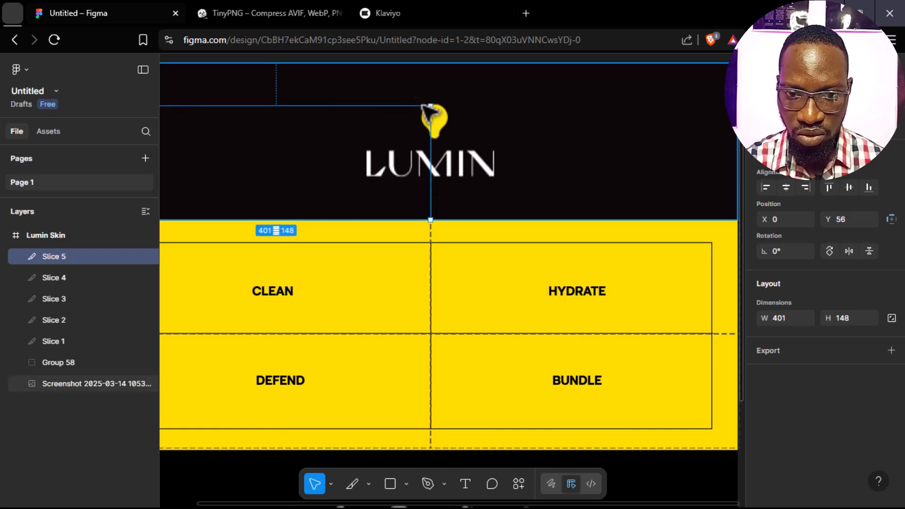
# Step: Stretch the header slice to cover the whole LUMIN header at 802 × 204
pyautogui.moveTo(436, 106); pyautogui.dragTo(575, 75)
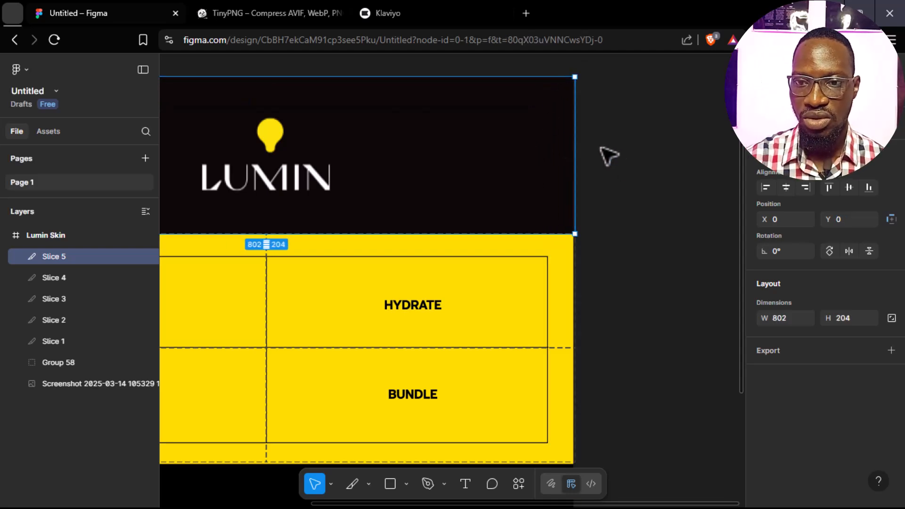
pyautogui.click(579, 135)
pyautogui.scroll(-1, 579, 135)
pyautogui.scroll(2, 424, 317)
pyautogui.scroll(2, 372, 307)
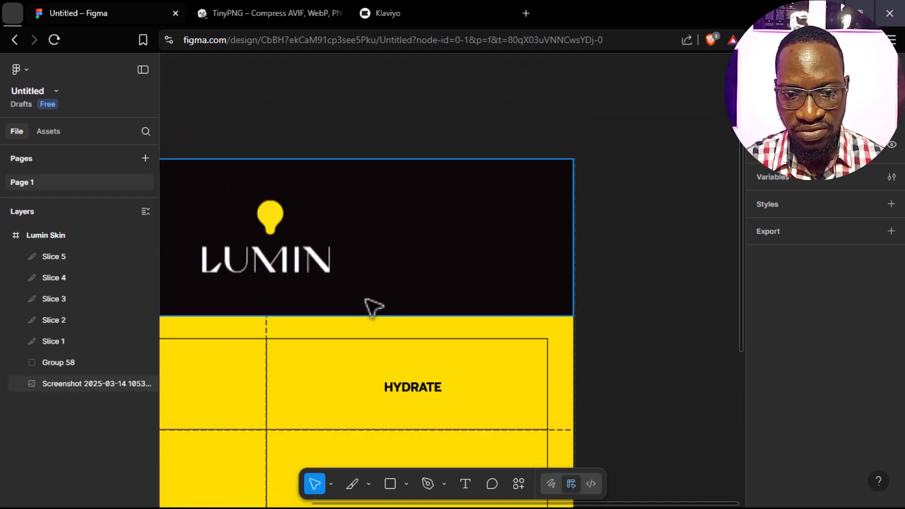
# Step: Extend the DEFEND slice down to the lower edge of the yellow block, at a height of 151
pyautogui.moveTo(301, 365); pyautogui.dragTo(437, 178)
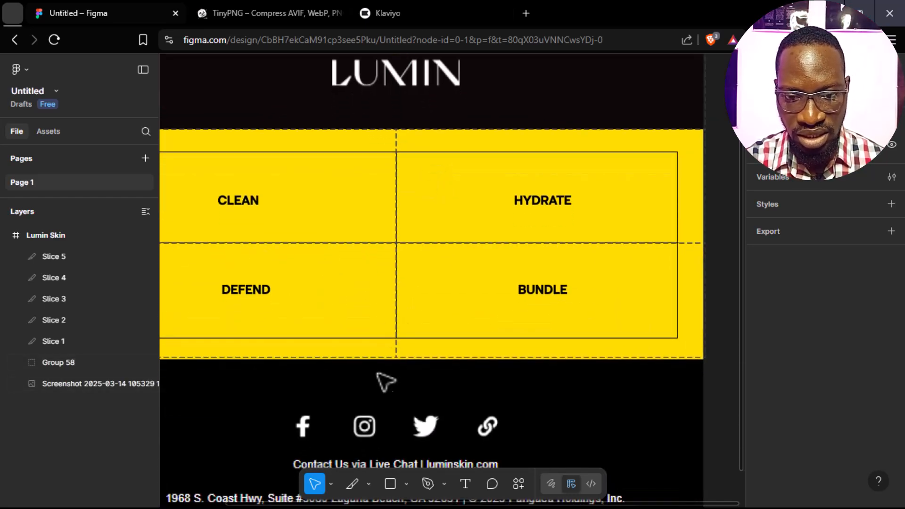
pyautogui.moveTo(388, 350); pyautogui.dragTo(426, 222)
pyautogui.scroll(3, 410, 255)
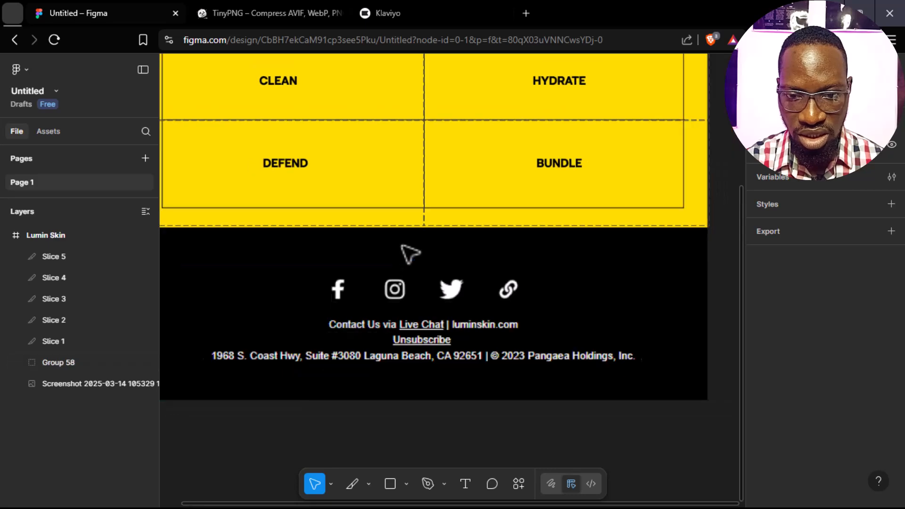
pyautogui.scroll(4, 408, 237)
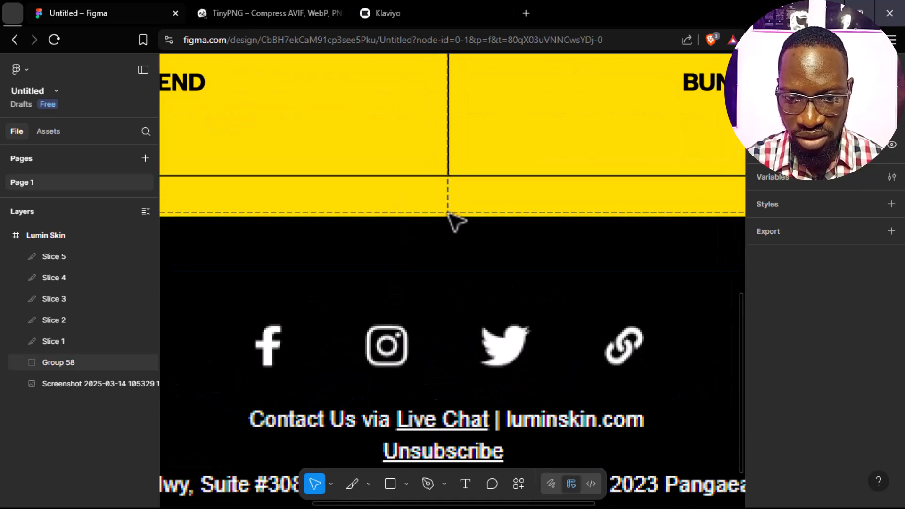
pyautogui.click(64, 342)
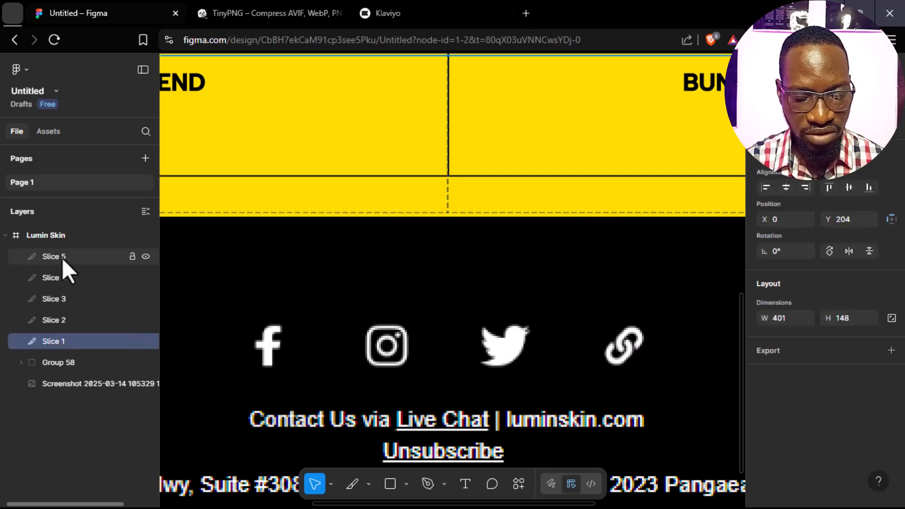
pyautogui.click(59, 262)
pyautogui.click(66, 278)
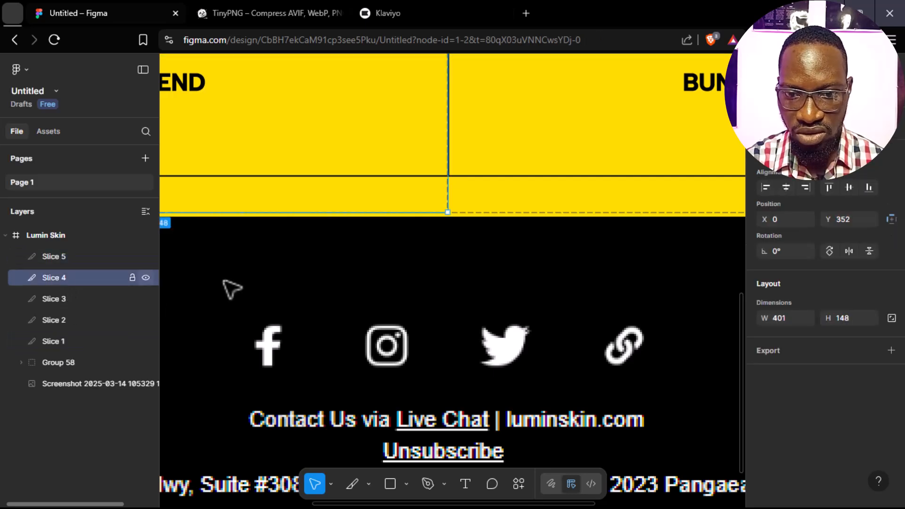
pyautogui.moveTo(398, 216); pyautogui.dragTo(420, 218)
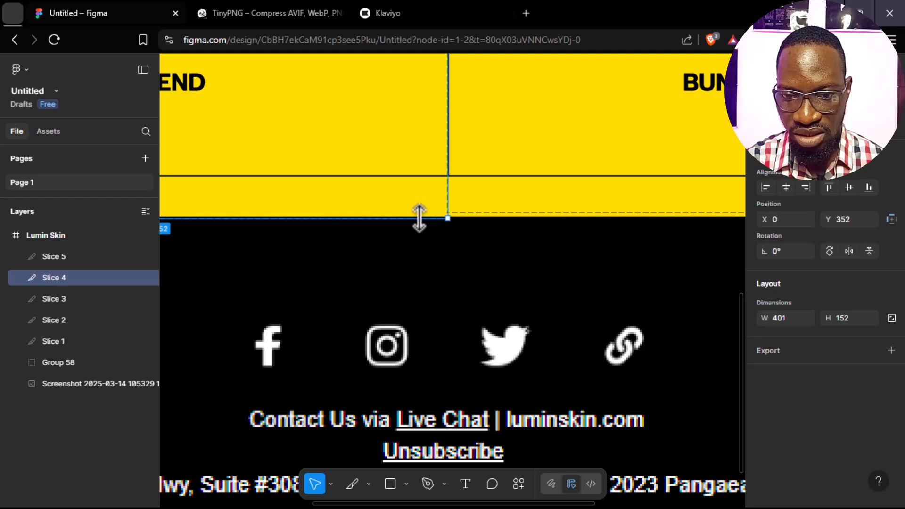
pyautogui.moveTo(419, 218); pyautogui.dragTo(414, 212)
pyautogui.keyDown('ctrl'); pyautogui.scroll(5, 417, 213); pyautogui.keyUp('ctrl')
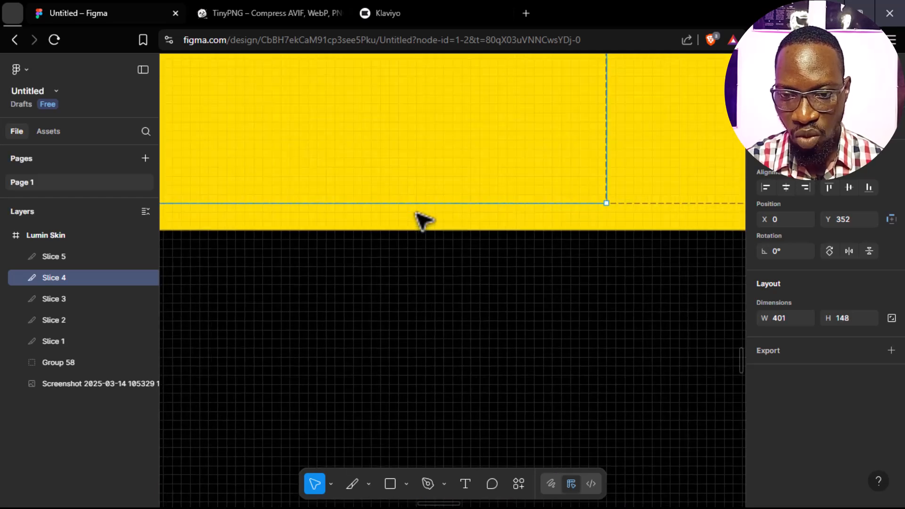
pyautogui.moveTo(433, 208); pyautogui.dragTo(447, 229)
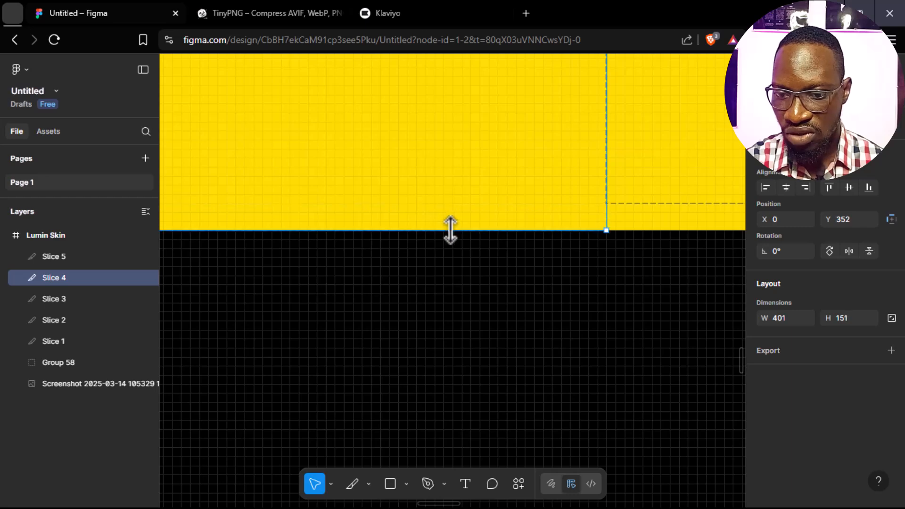
# Step: Extend the BUNDLE slice down to the lower edge of the yellow block, at a height of 151
pyautogui.keyDown('ctrl'); pyautogui.scroll(-3, 607, 231); pyautogui.keyUp('ctrl')
pyautogui.moveTo(633, 257); pyautogui.dragTo(443, 255)
pyautogui.keyDown('ctrl'); pyautogui.scroll(1, 573, 219); pyautogui.keyUp('ctrl')
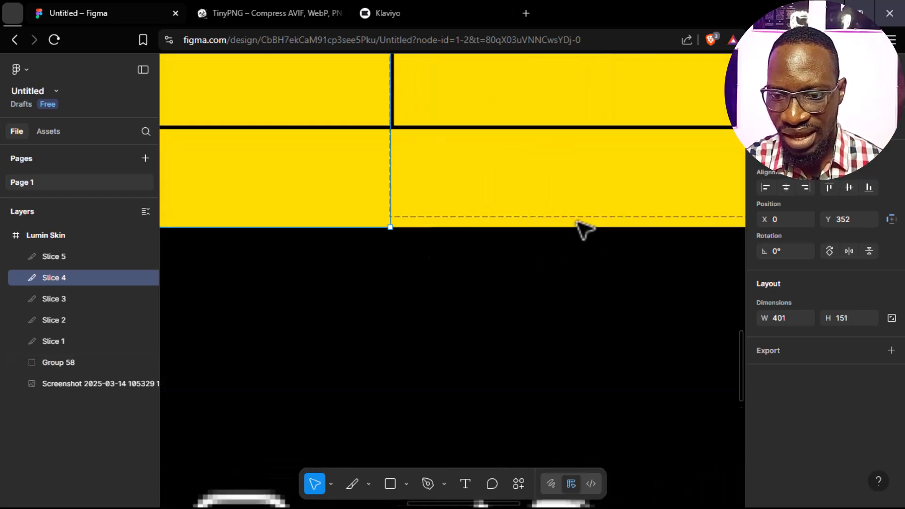
pyautogui.click(511, 217)
pyautogui.click(66, 297)
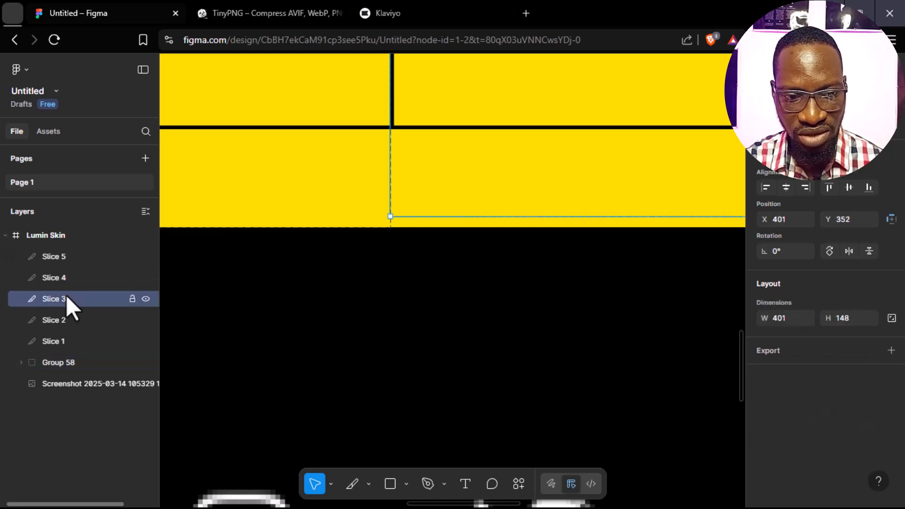
pyautogui.moveTo(516, 217); pyautogui.dragTo(519, 228)
# Step: Narrow the BUNDLE slice so its right side meets the right edge of the yellow block
pyautogui.scroll(-3, 519, 234)
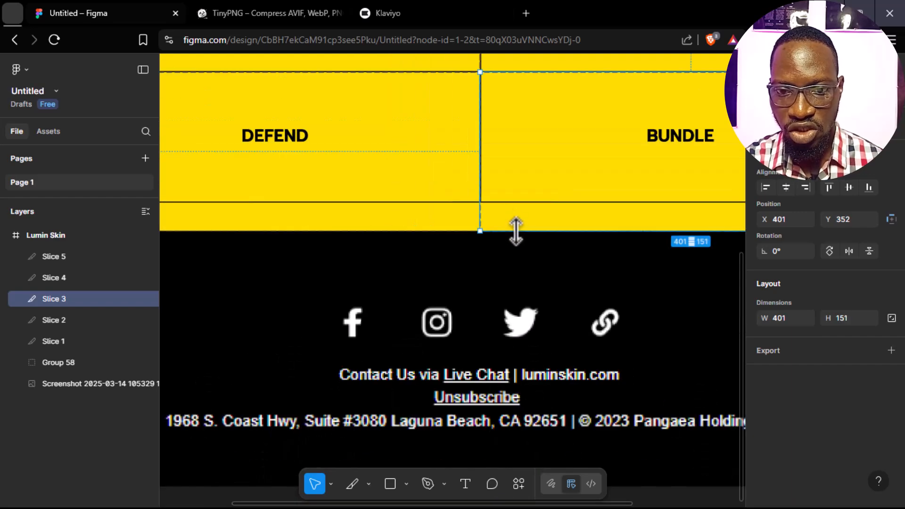
pyautogui.scroll(2, 514, 231)
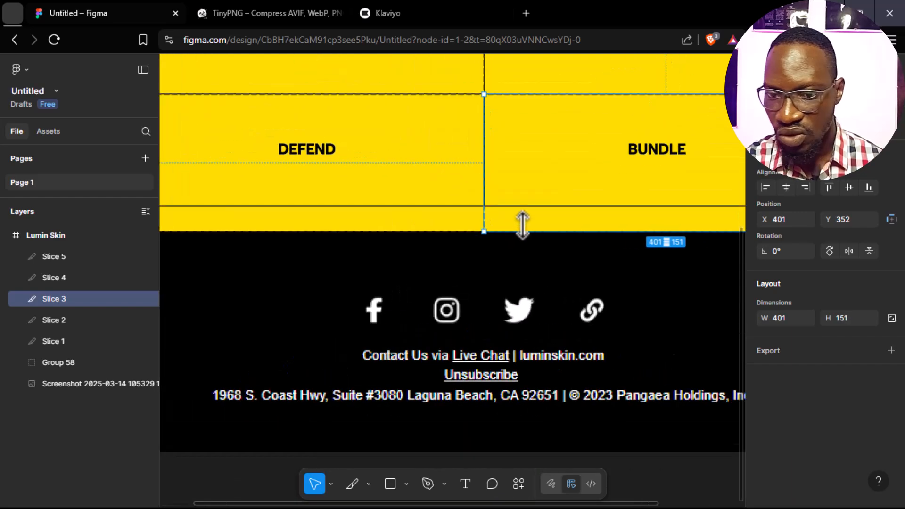
pyautogui.scroll(-5, 519, 228)
pyautogui.scroll(10, 670, 165)
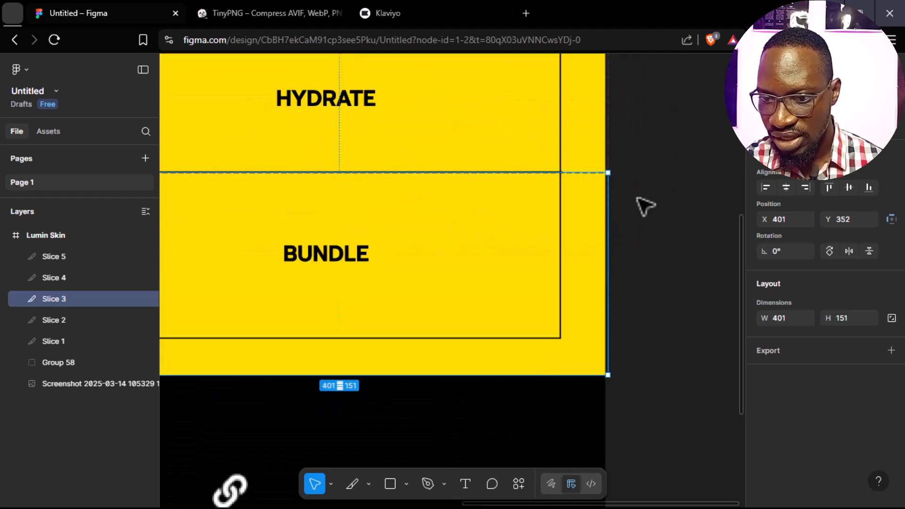
pyautogui.moveTo(558, 214); pyautogui.dragTo(548, 219)
# Step: Narrow the HYDRATE slice to the right edge of the yellow block, at a width of 399
pyautogui.scroll(7, 568, 137)
pyautogui.scroll(2, 561, 148)
pyautogui.click(563, 148)
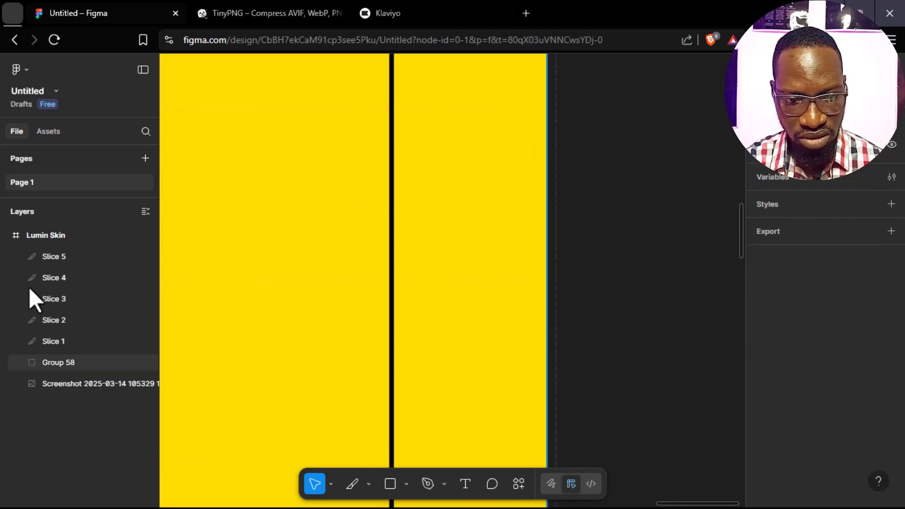
pyautogui.click(75, 319)
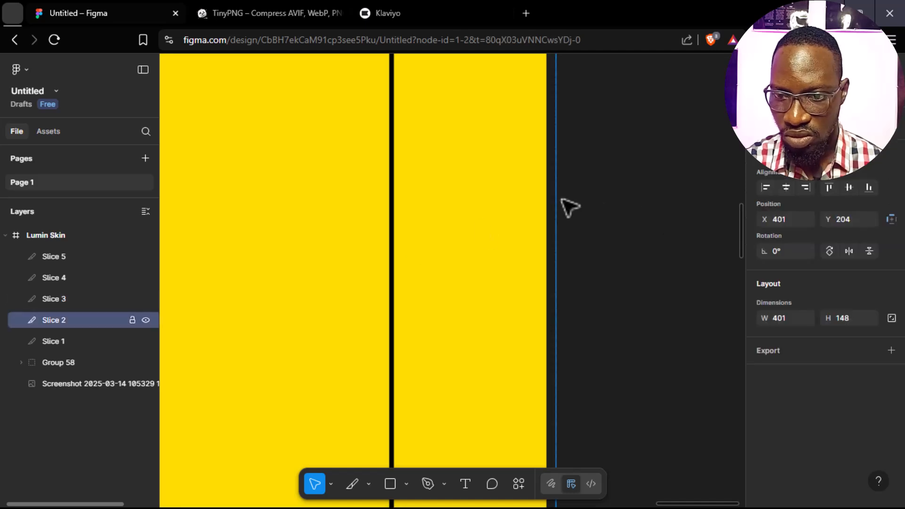
pyautogui.moveTo(555, 204); pyautogui.dragTo(547, 205)
pyautogui.scroll(3, 514, 198)
pyautogui.scroll(2, 514, 197)
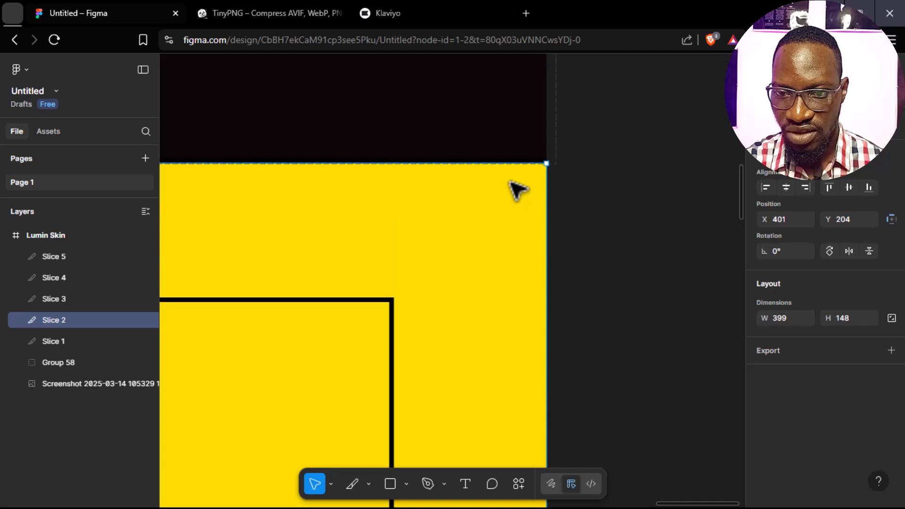
# Step: Narrow the header slice to the right edge of the design, at a width of 800
pyautogui.click(70, 256)
pyautogui.moveTo(550, 108); pyautogui.dragTo(544, 109)
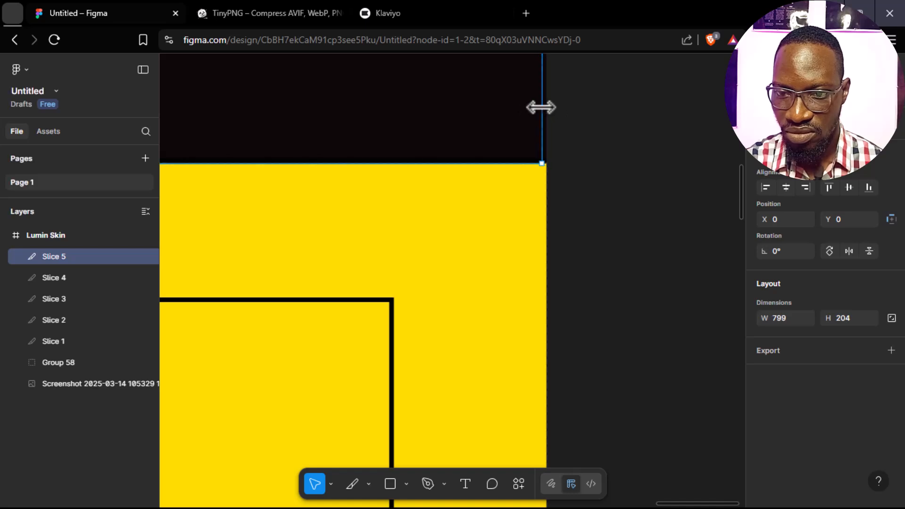
pyautogui.moveTo(544, 108); pyautogui.dragTo(547, 107)
pyautogui.scroll(-5, 546, 107)
pyautogui.moveTo(297, 228); pyautogui.dragTo(547, 263)
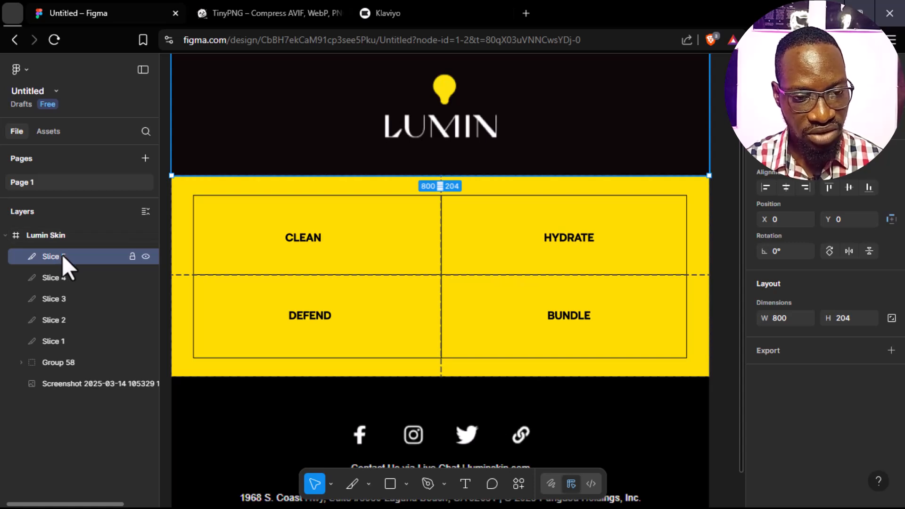
# Step: Export all five slices as PNG at 1x and save the archive as Untitled.zip on the Desktop
pyautogui.keyDown('shift'); pyautogui.click(66, 341); pyautogui.keyUp('shift')
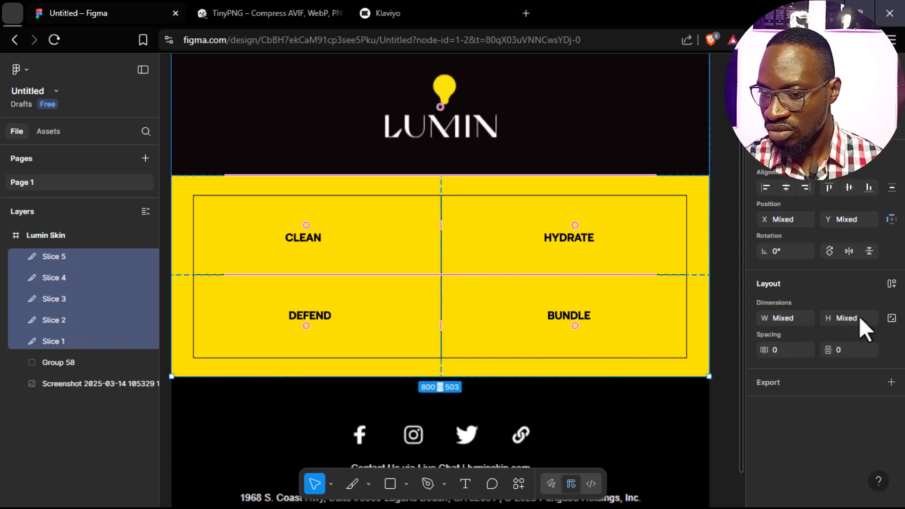
pyautogui.click(826, 387)
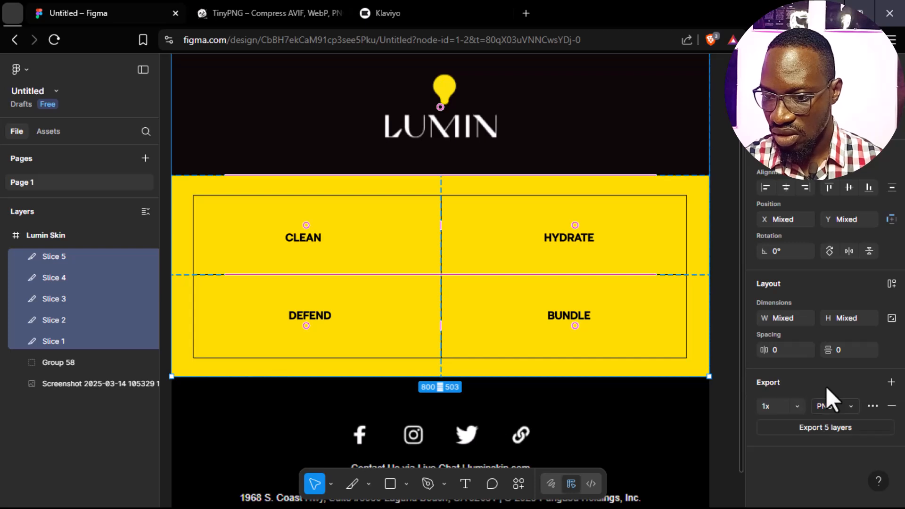
pyautogui.click(826, 429)
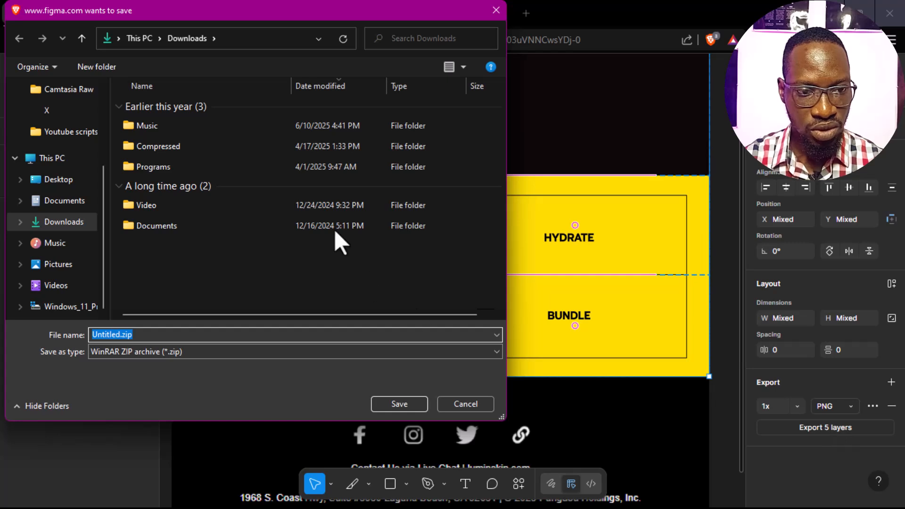
pyautogui.click(67, 181)
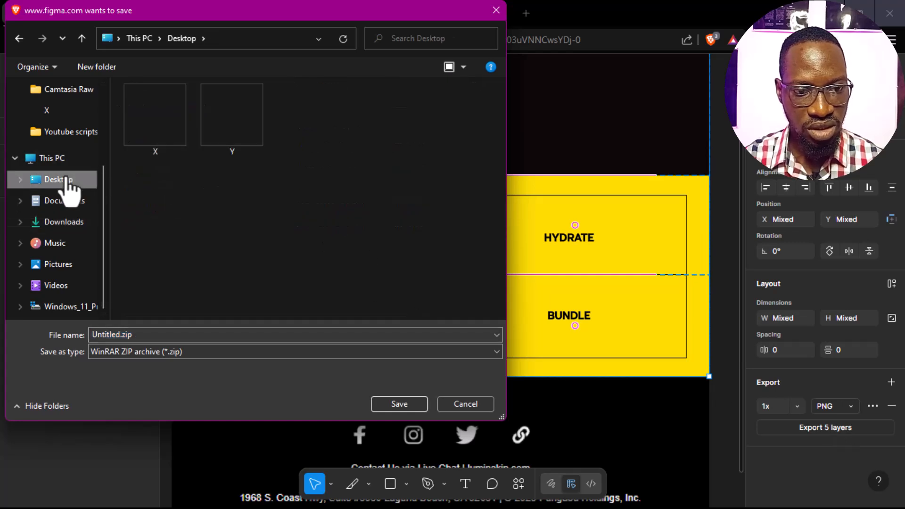
pyautogui.click(398, 404)
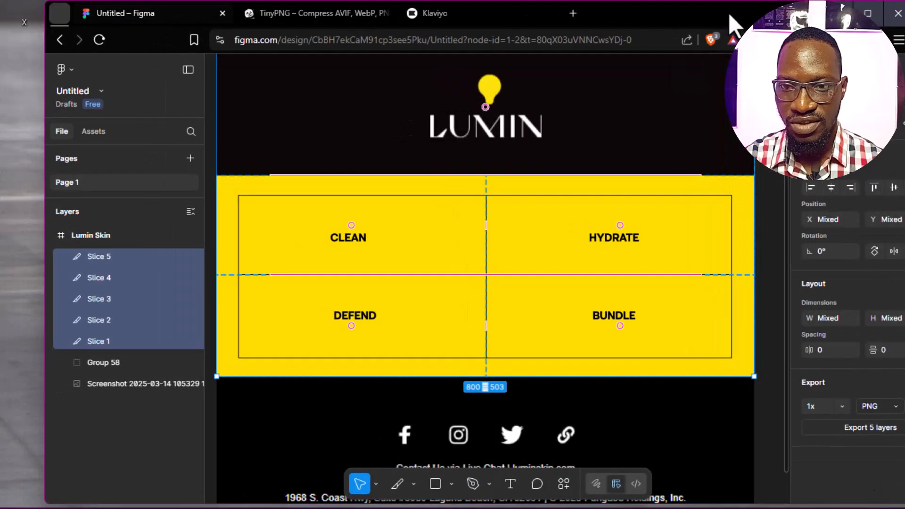
pyautogui.click(8, 227)
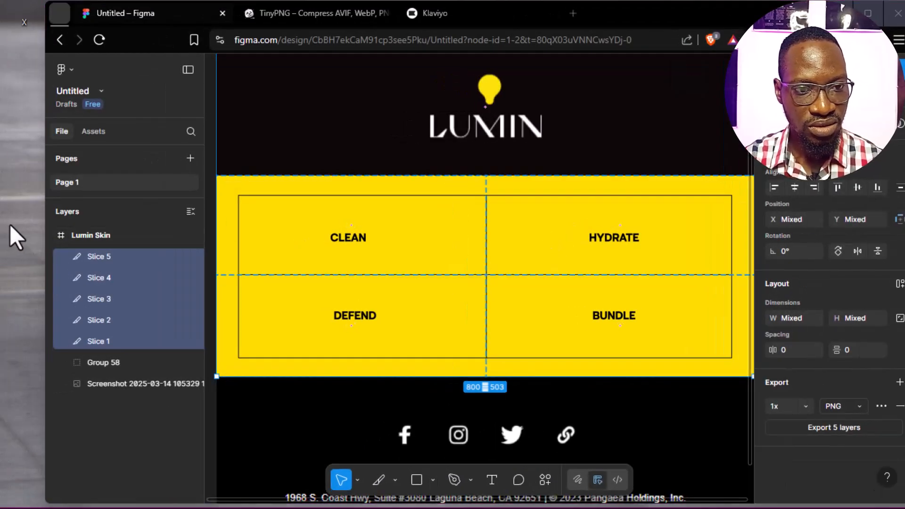
# Step: Extract Untitled.zip on the desktop into the Desktop\Untitled folder
pyautogui.rightClick(10, 225)
pyautogui.click(58, 282)
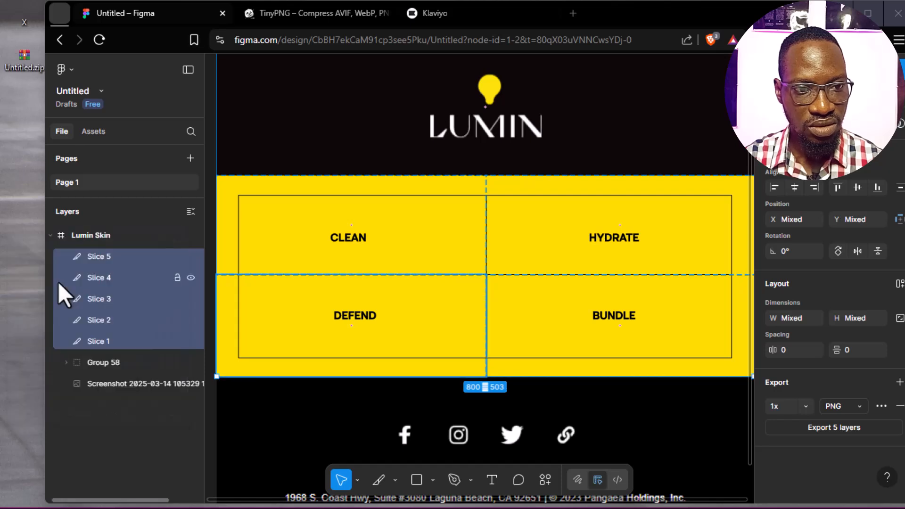
pyautogui.doubleClick(24, 61)
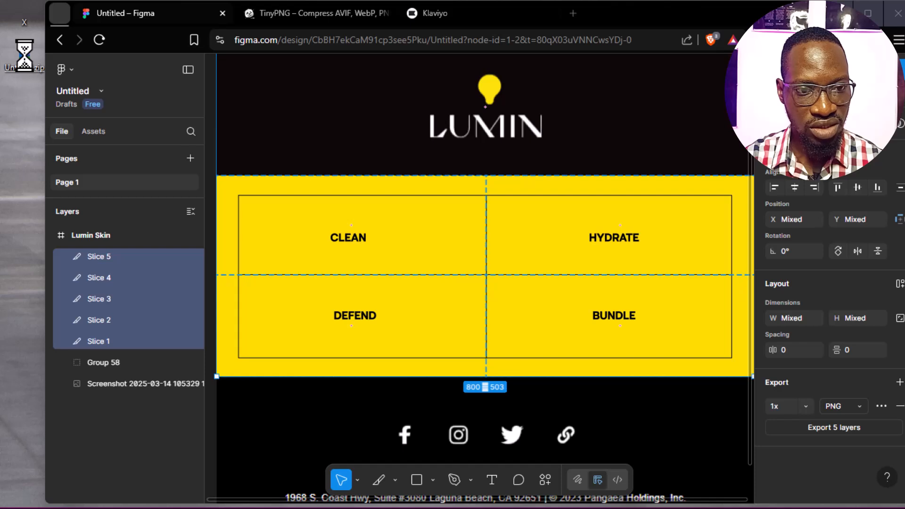
pyautogui.rightClick(24, 55)
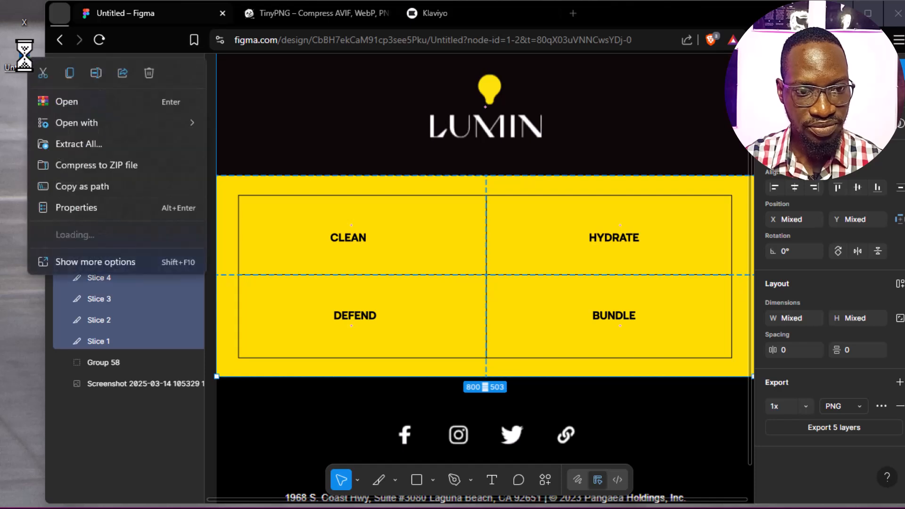
pyautogui.click(107, 142)
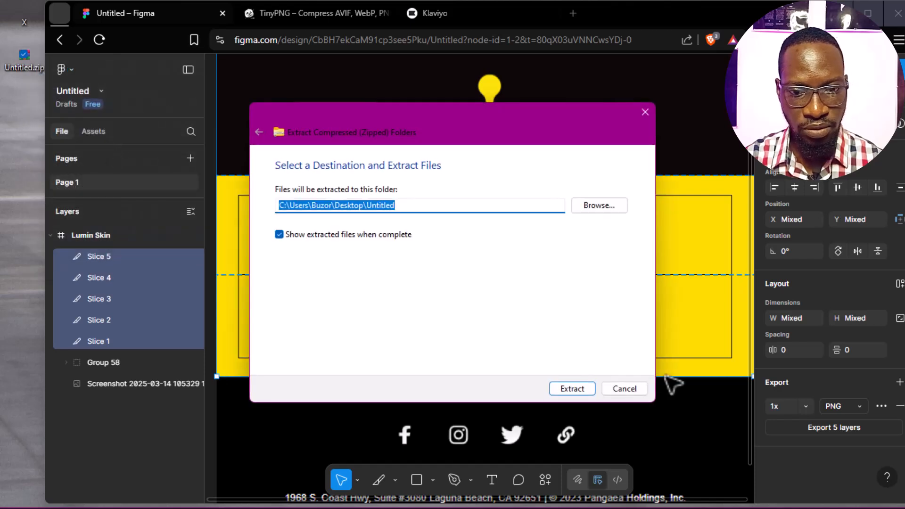
pyautogui.click(578, 391)
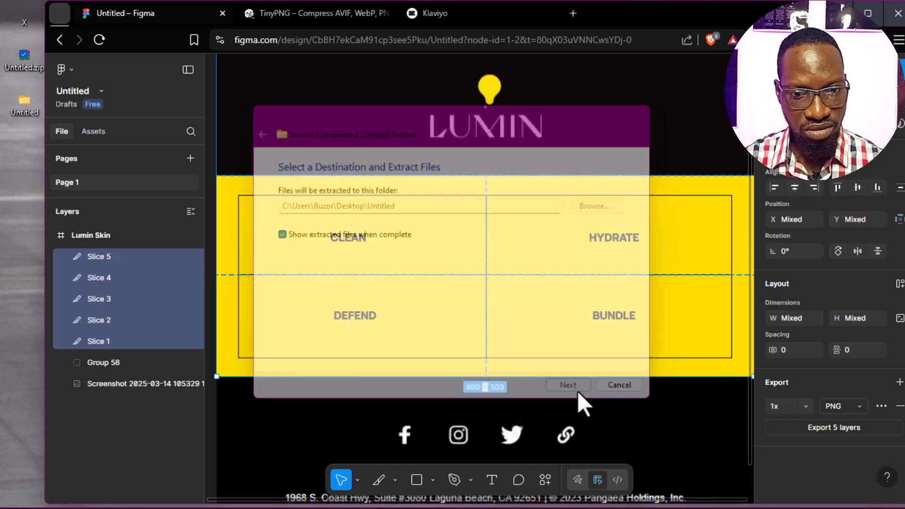
# Step: Check the five extracted slice images in the Untitled folder and close its windows
pyautogui.doubleClick(35, 111)
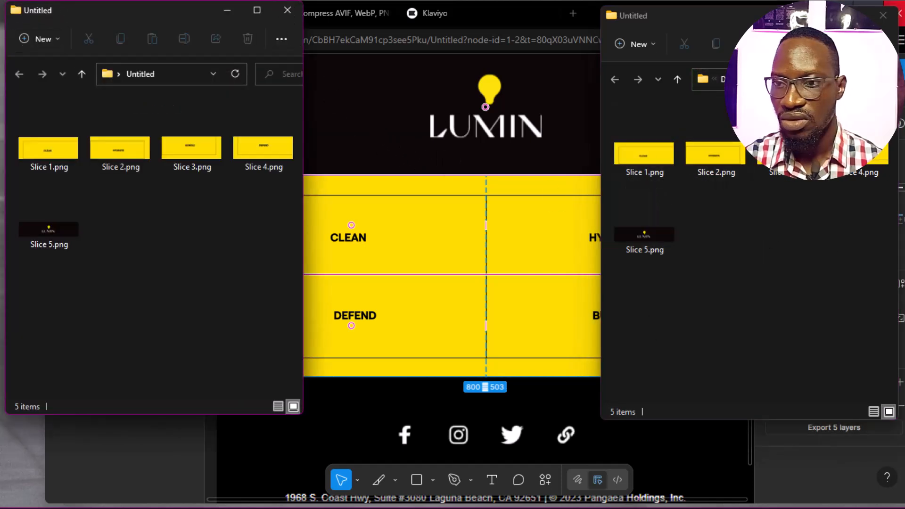
pyautogui.click(289, 10)
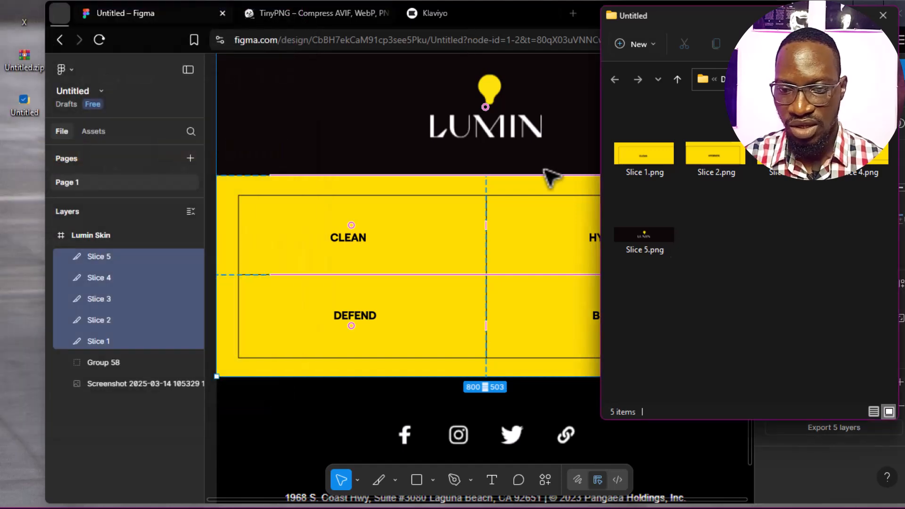
pyautogui.moveTo(750, 19); pyautogui.dragTo(182, 36)
pyautogui.moveTo(64, 300); pyautogui.dragTo(109, 275)
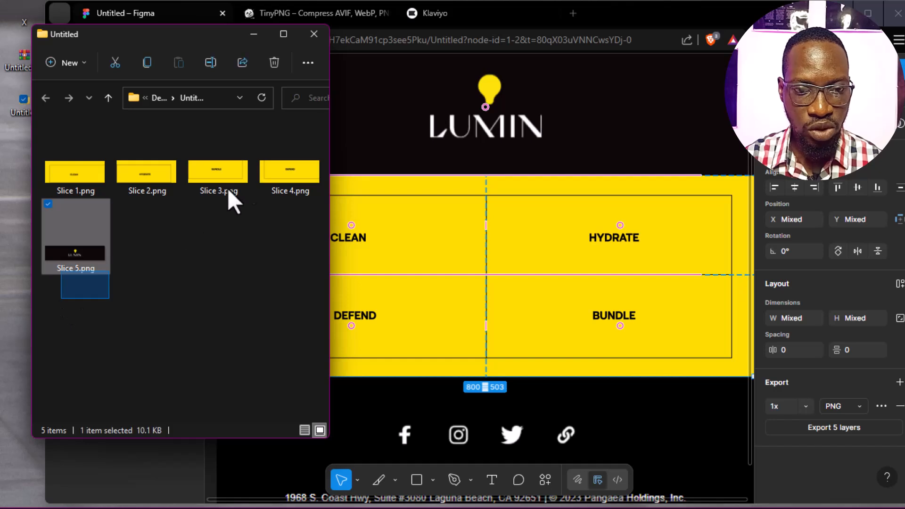
pyautogui.moveTo(299, 168); pyautogui.dragTo(300, 169)
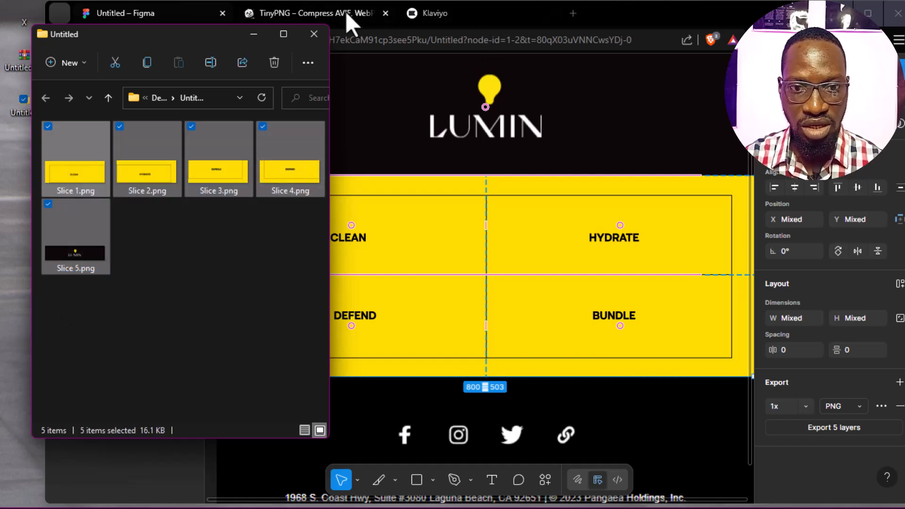
pyautogui.click(313, 34)
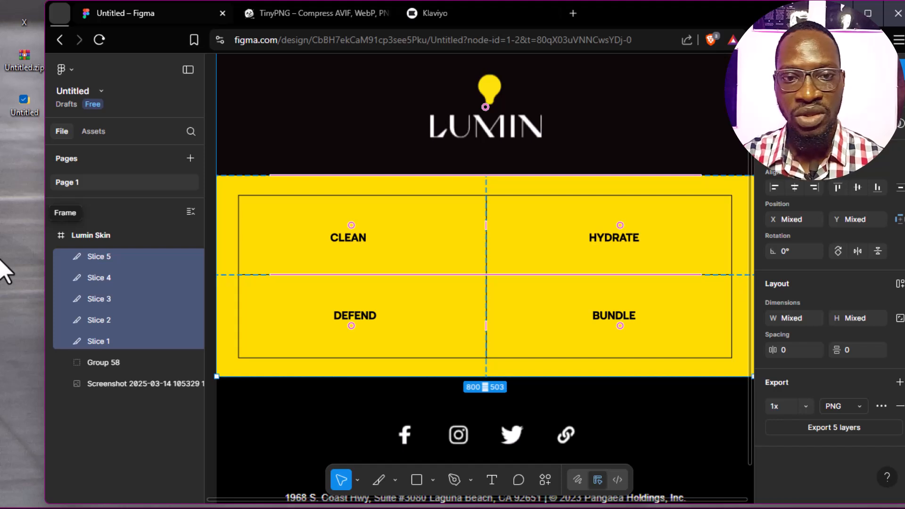
# Step: Switch to TinyPNG and upload all five slice PNGs from the Untitled folder for compression
pyautogui.click(320, 10)
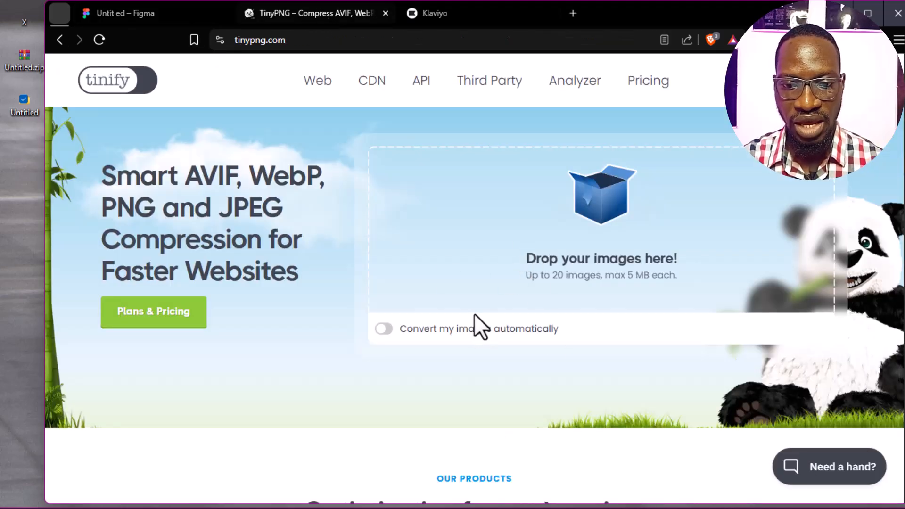
pyautogui.click(31, 109)
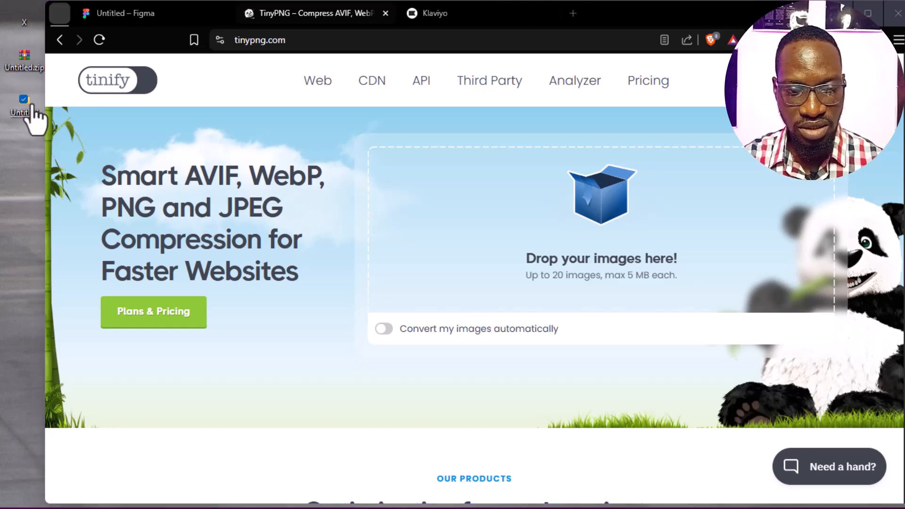
pyautogui.doubleClick(31, 113)
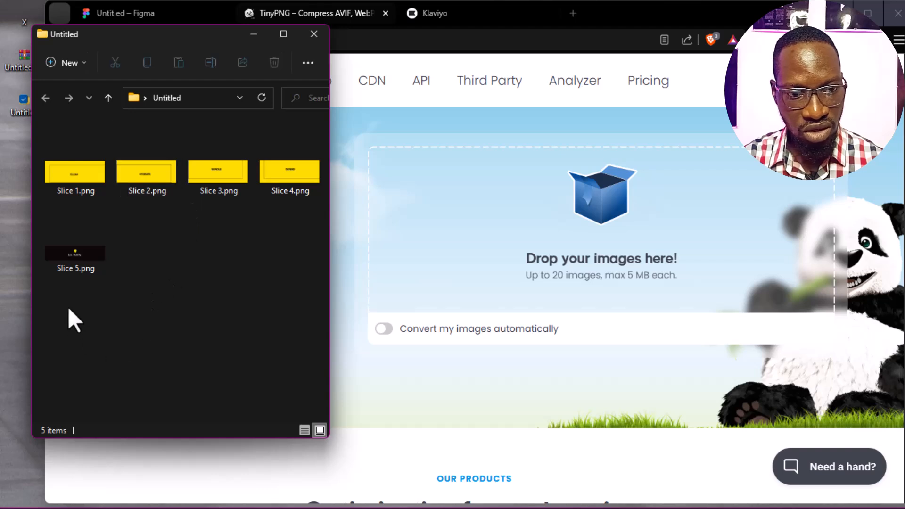
pyautogui.moveTo(69, 307); pyautogui.dragTo(178, 247)
pyautogui.moveTo(262, 186); pyautogui.dragTo(578, 233)
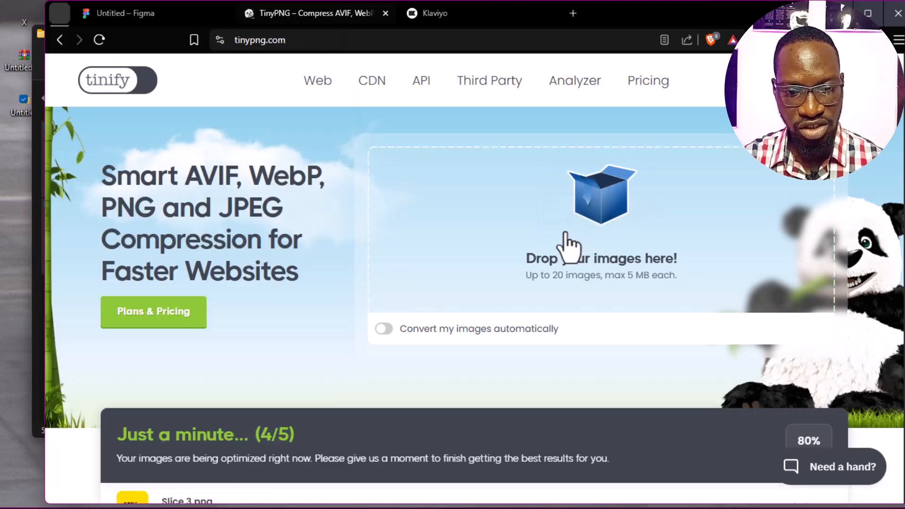
# Step: Download all compressed images and save them to the desktop as tinified.zip
pyautogui.scroll(-4, 566, 245)
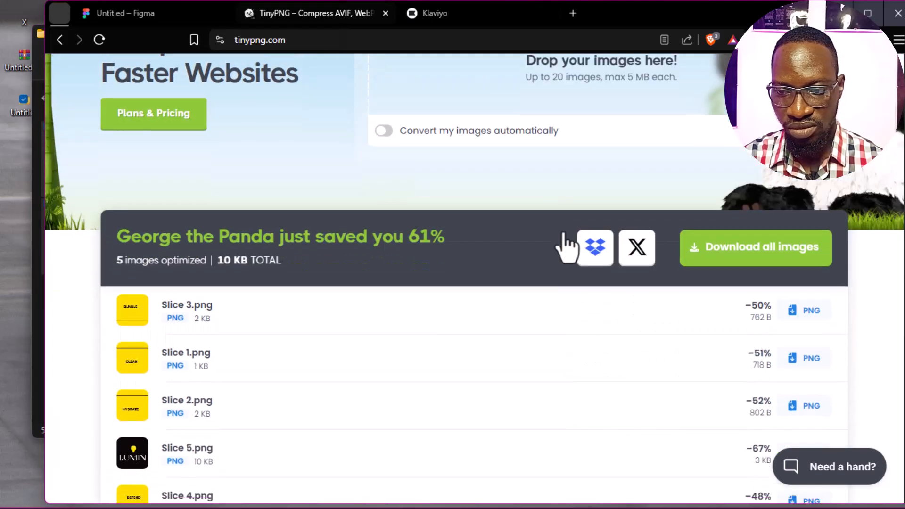
pyautogui.click(745, 257)
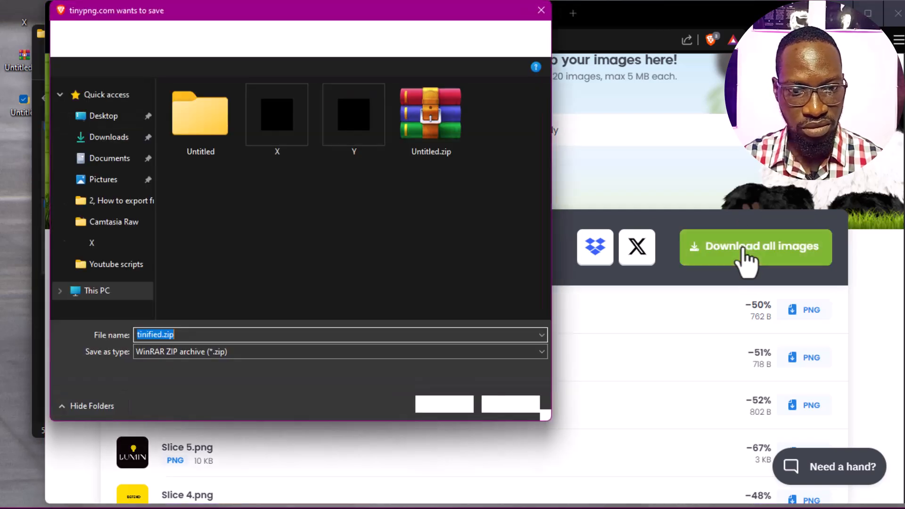
pyautogui.click(443, 404)
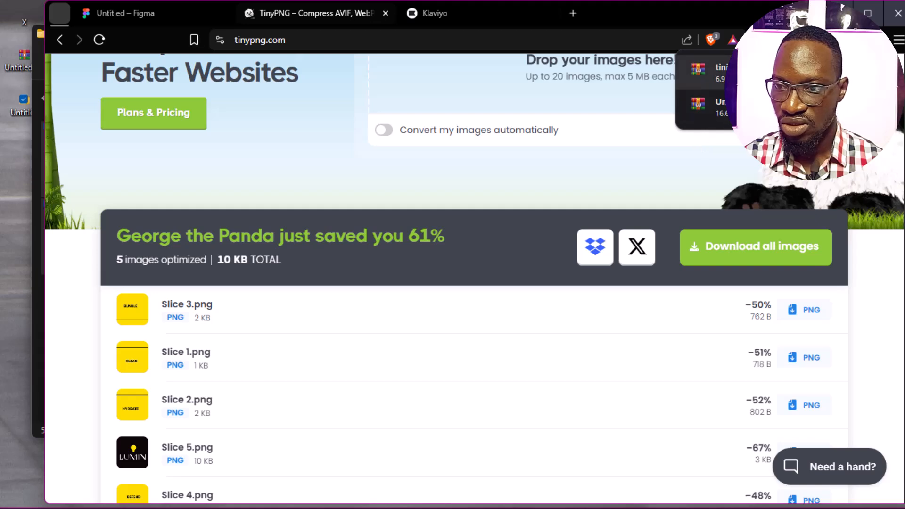
pyautogui.moveTo(702, 70); pyautogui.dragTo(17, 180)
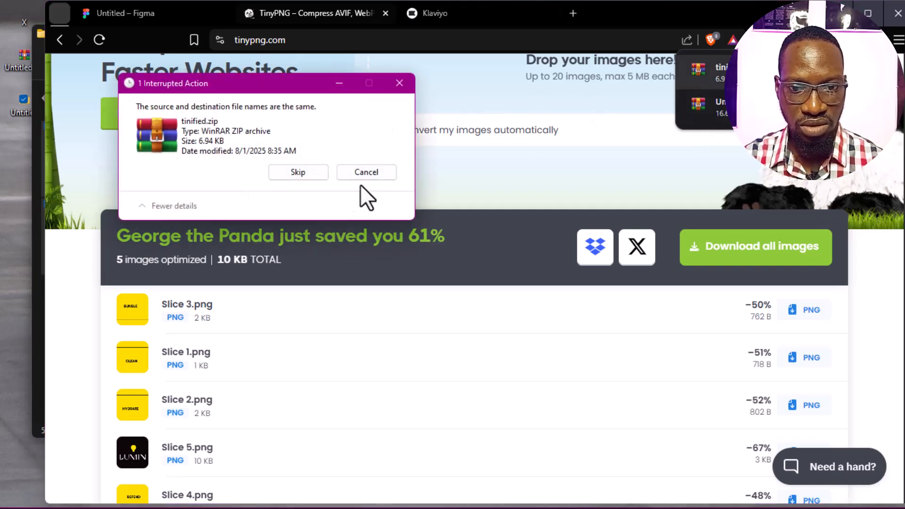
pyautogui.click(371, 177)
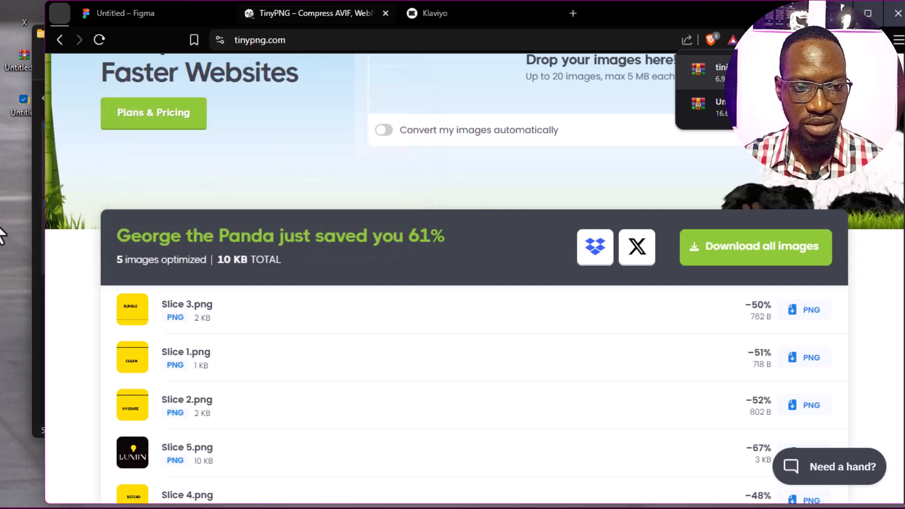
# Step: Refresh the desktop and extract tinified.zip into a tinified folder there
pyautogui.rightClick(11, 191)
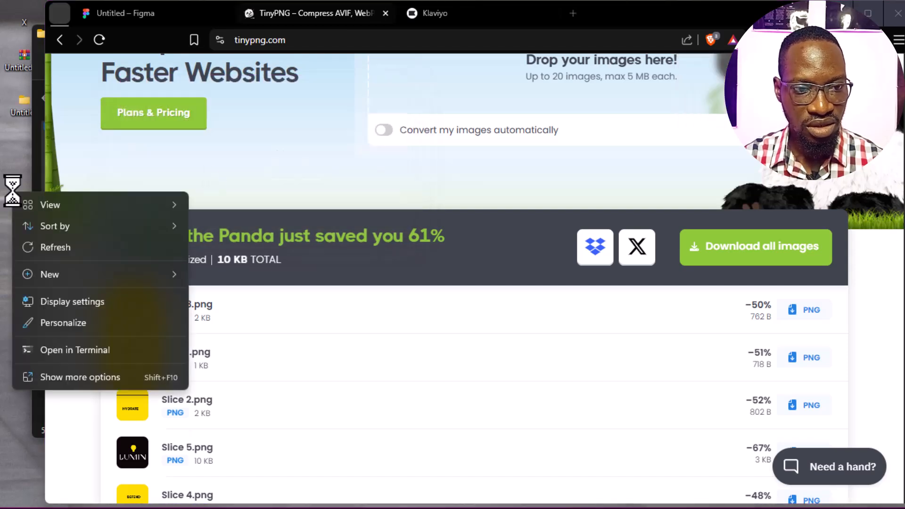
pyautogui.click(72, 245)
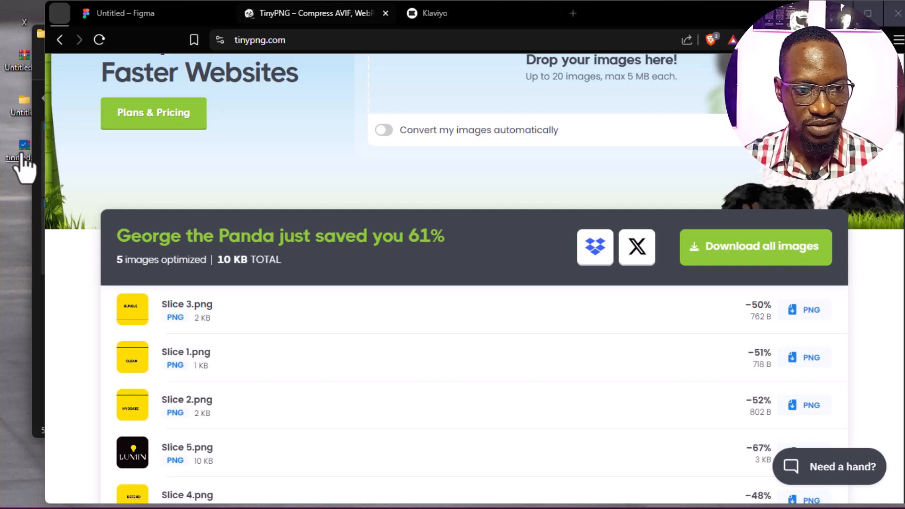
pyautogui.rightClick(21, 157)
pyautogui.click(104, 237)
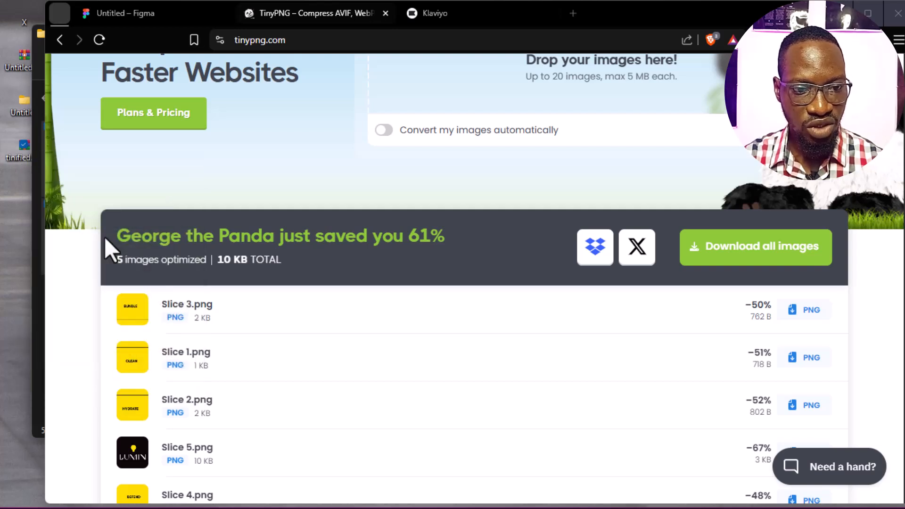
pyautogui.click(576, 386)
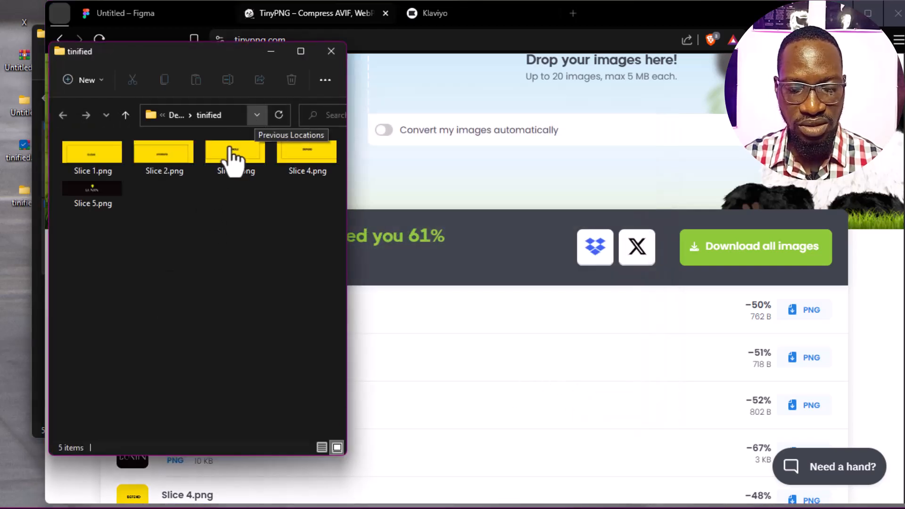
# Step: Switch to Klaviyo in a maximized browser window and bring the Templates section under Content into view
pyautogui.click(486, 13)
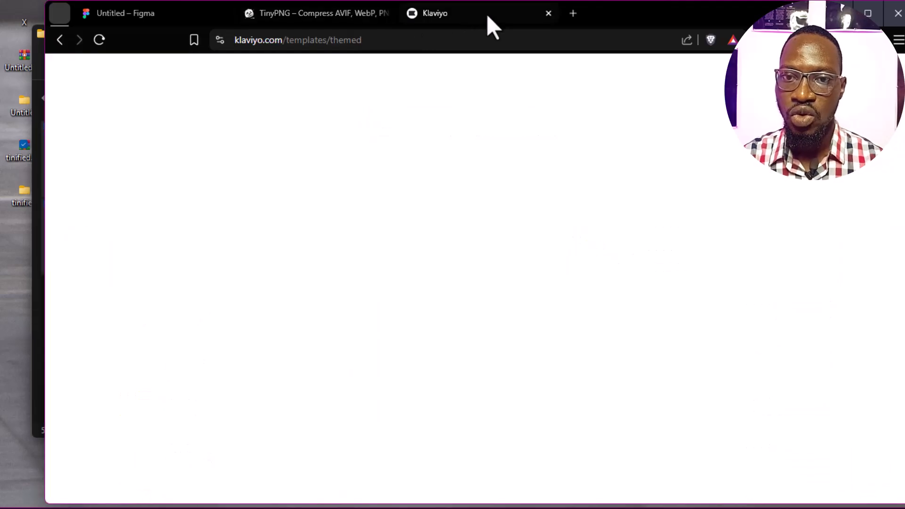
pyautogui.doubleClick(619, 12)
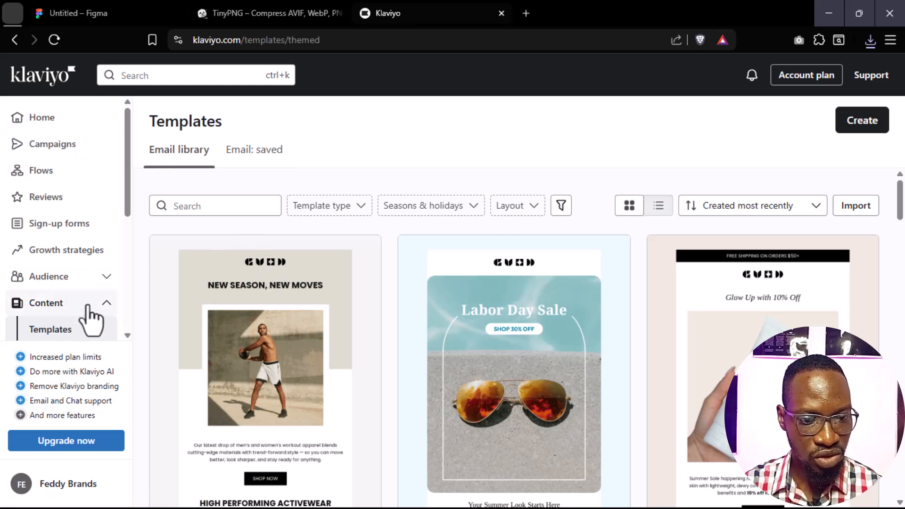
pyautogui.click(101, 310)
pyautogui.click(101, 309)
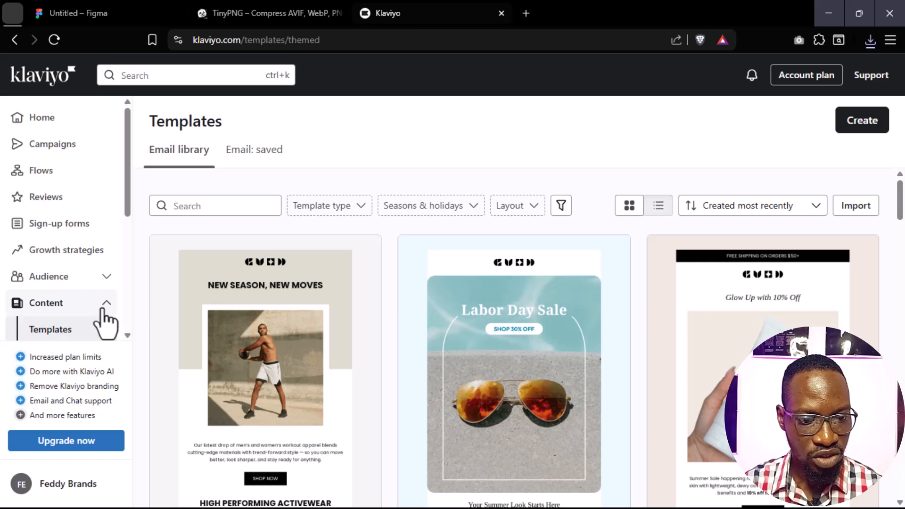
pyautogui.scroll(-2, 59, 332)
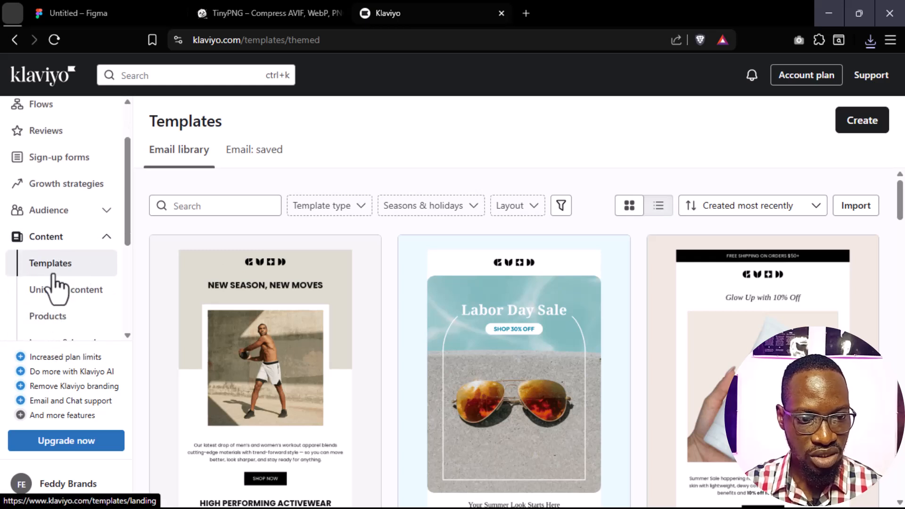
# Step: Browse the ready-made designs in the email template library
pyautogui.scroll(-7, 693, 340)
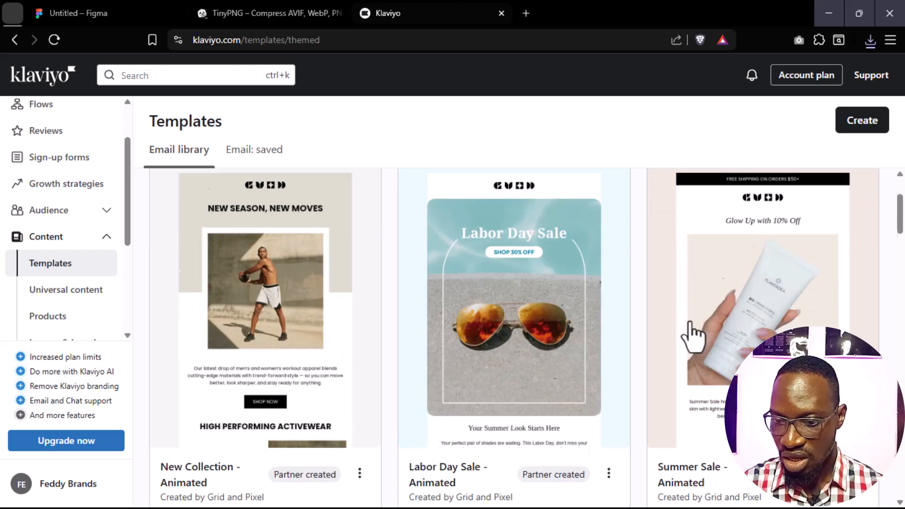
pyautogui.scroll(3, 573, 429)
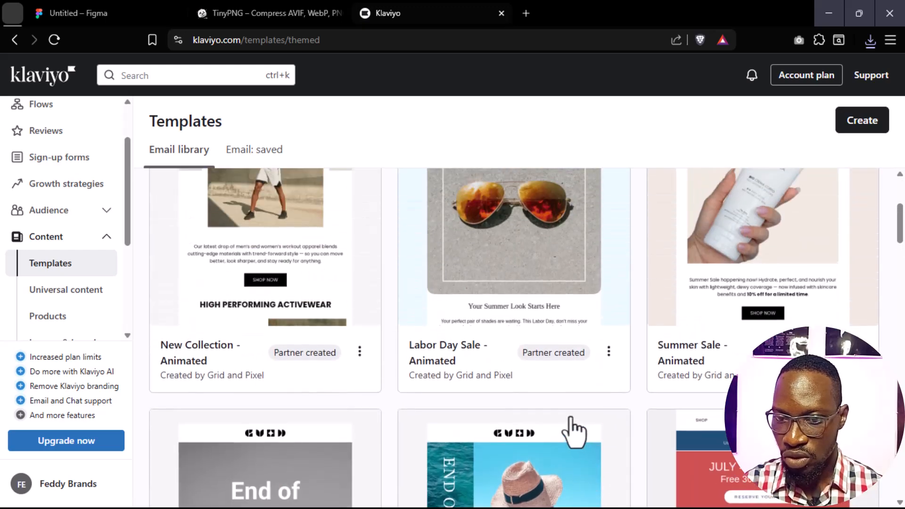
pyautogui.scroll(-7, 577, 429)
pyautogui.scroll(-10, 536, 370)
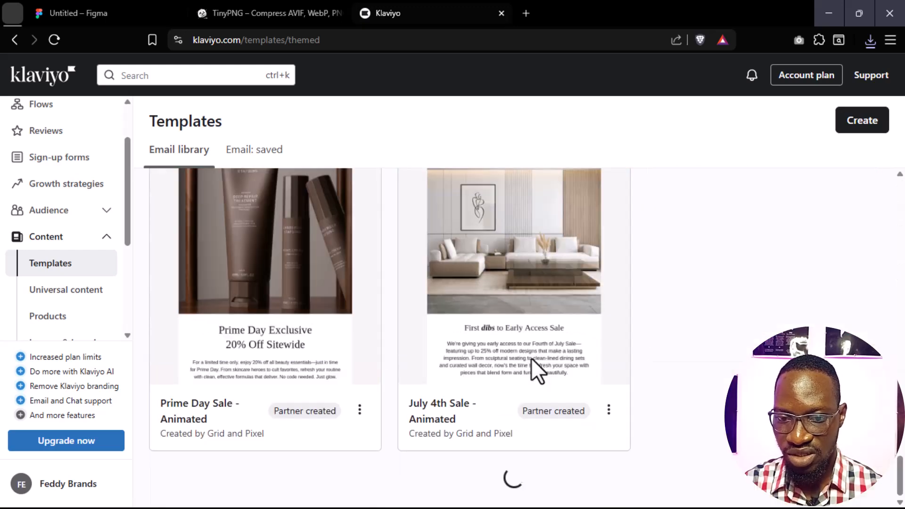
pyautogui.scroll(20, 534, 371)
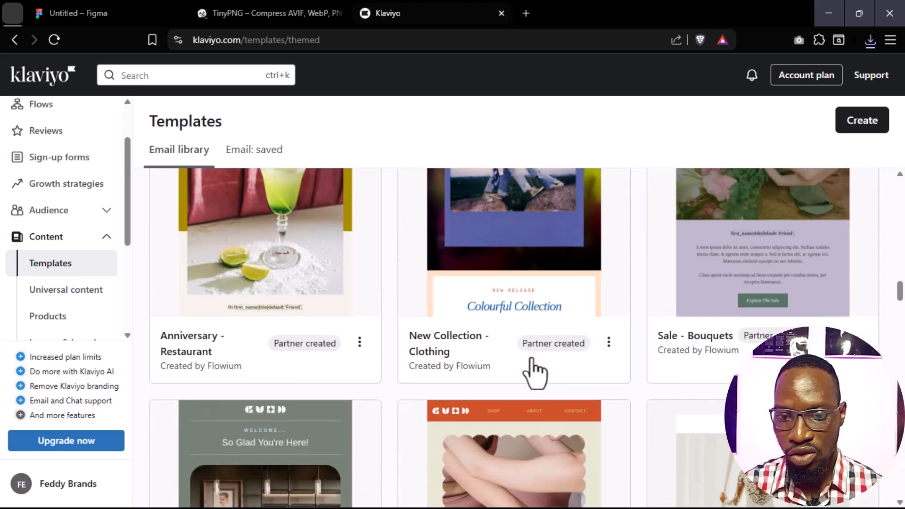
pyautogui.scroll(15, 534, 371)
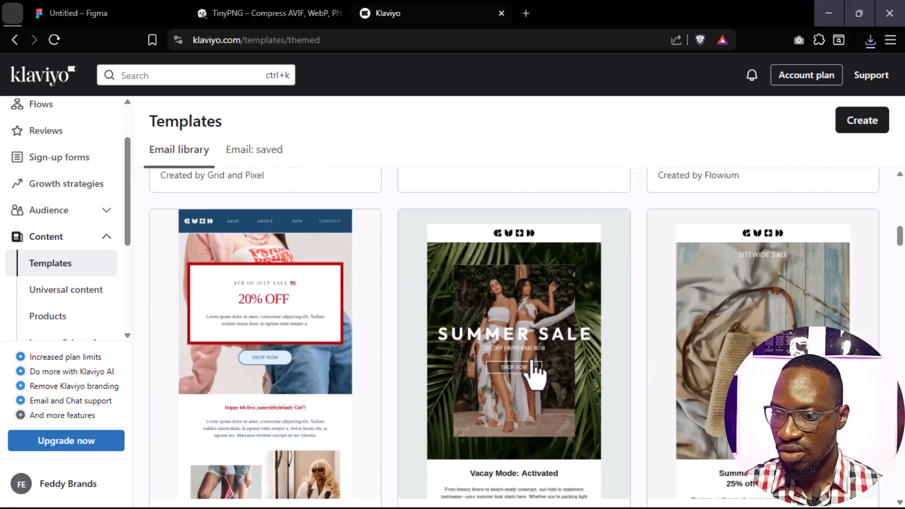
pyautogui.scroll(2, 535, 375)
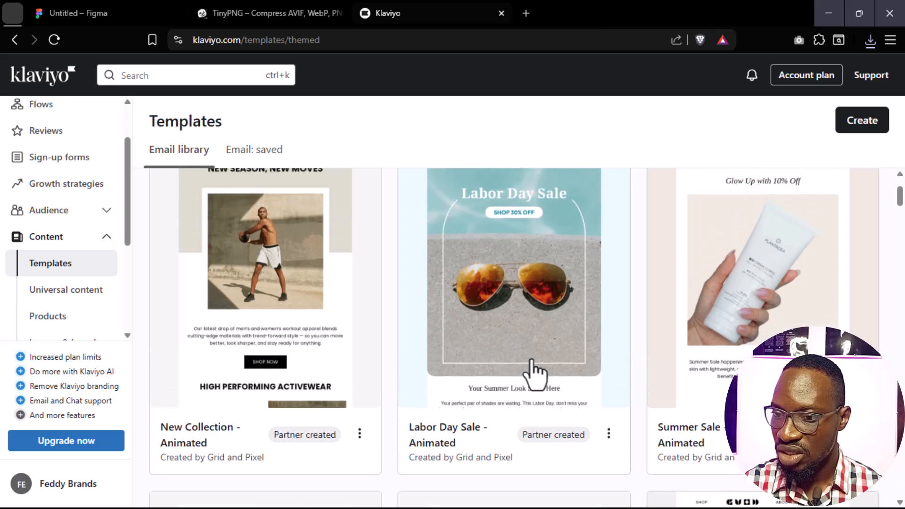
# Step: Create a new email template from the Templates page
pyautogui.scroll(4, 535, 373)
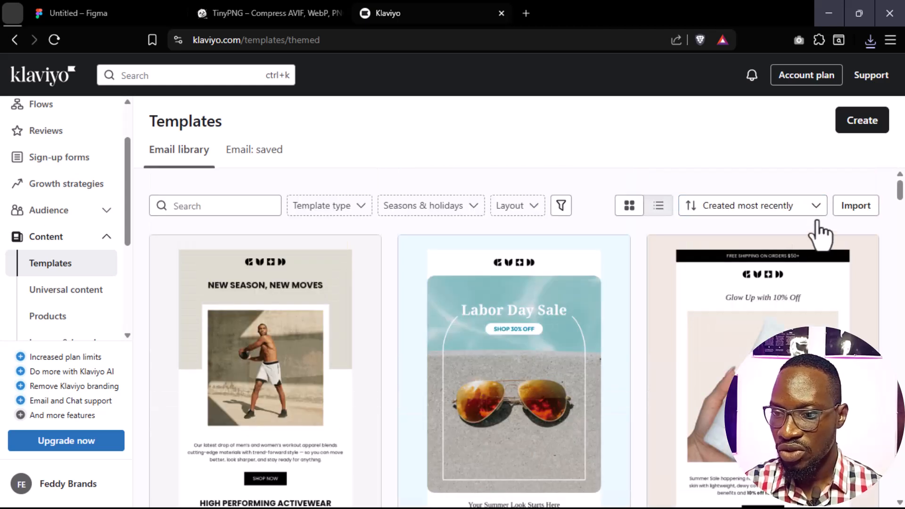
pyautogui.click(859, 124)
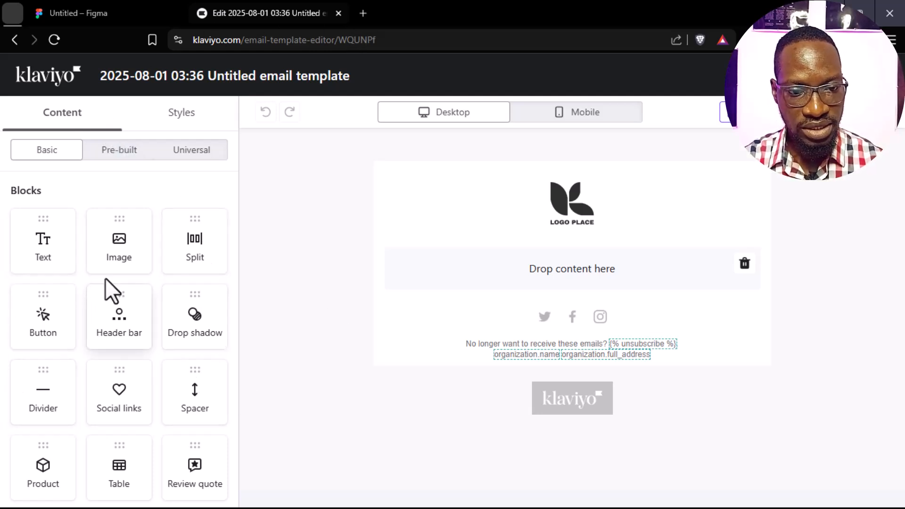
# Step: Add a Split block to the empty content area of the template and check the layout of the Figma design
pyautogui.moveTo(202, 243); pyautogui.dragTo(572, 281)
pyautogui.click(109, 18)
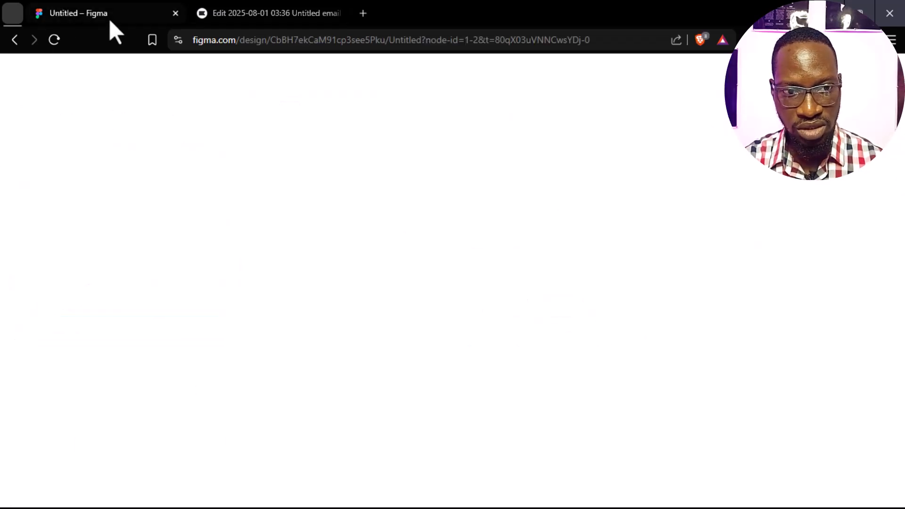
pyautogui.scroll(-3, 543, 400)
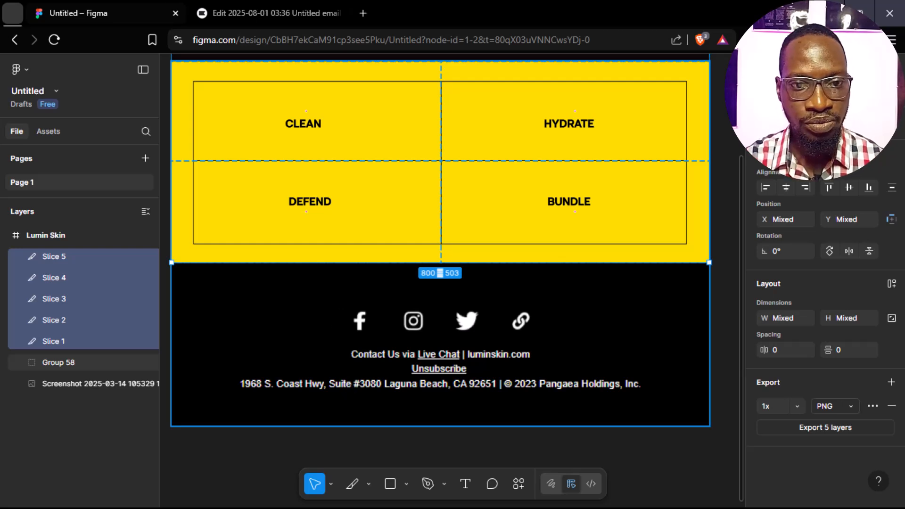
pyautogui.click(248, 10)
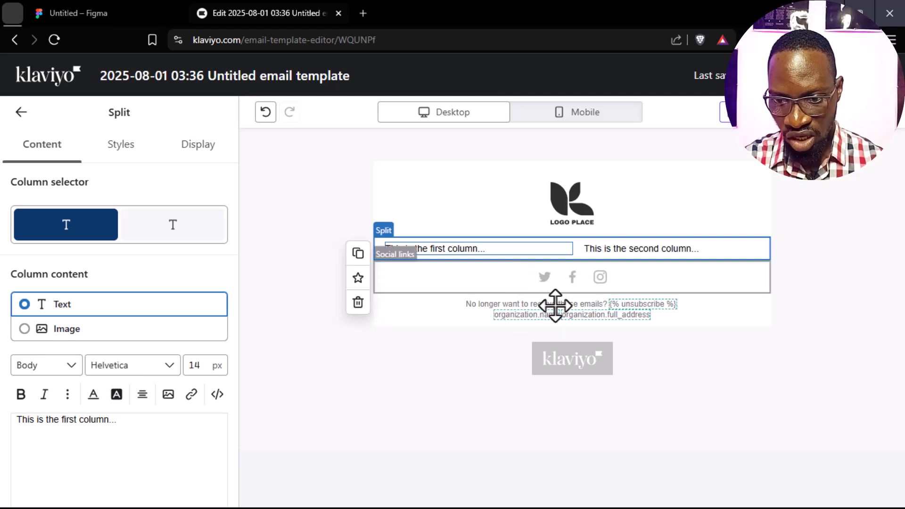
# Step: Examine the icon and link address settings of the Twitter and Facebook entries in the Social links block
pyautogui.click(546, 283)
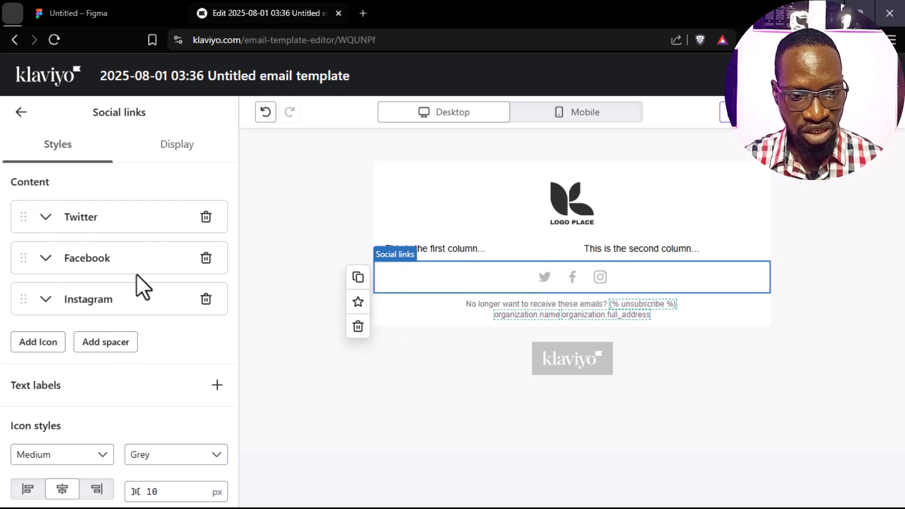
pyautogui.click(45, 218)
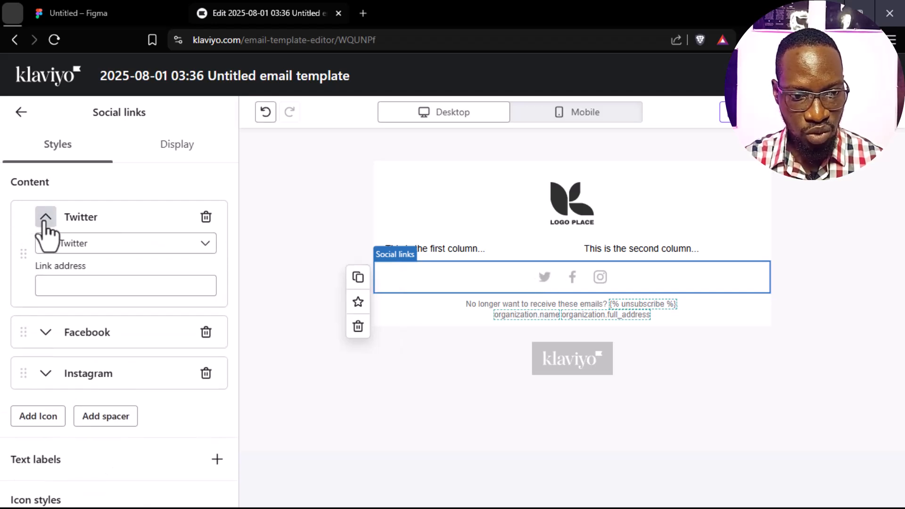
pyautogui.click(45, 218)
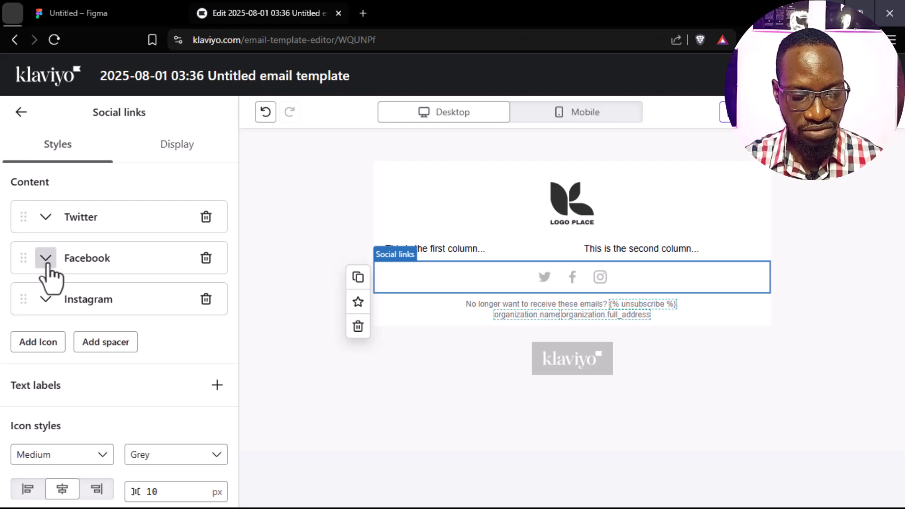
pyautogui.click(46, 259)
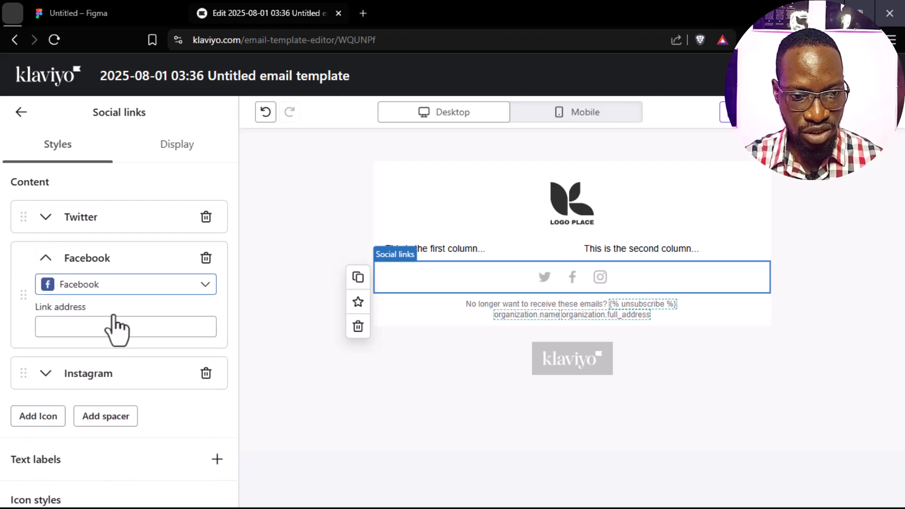
pyautogui.click(45, 259)
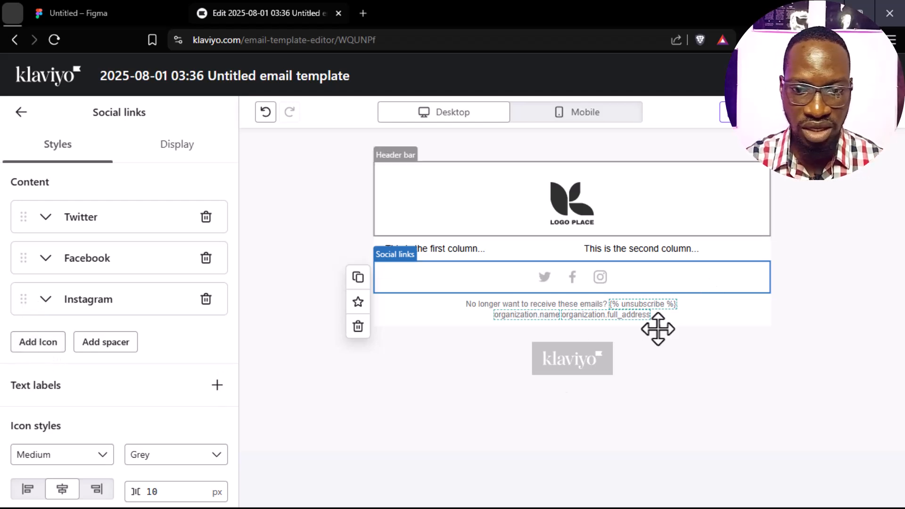
pyautogui.click(21, 117)
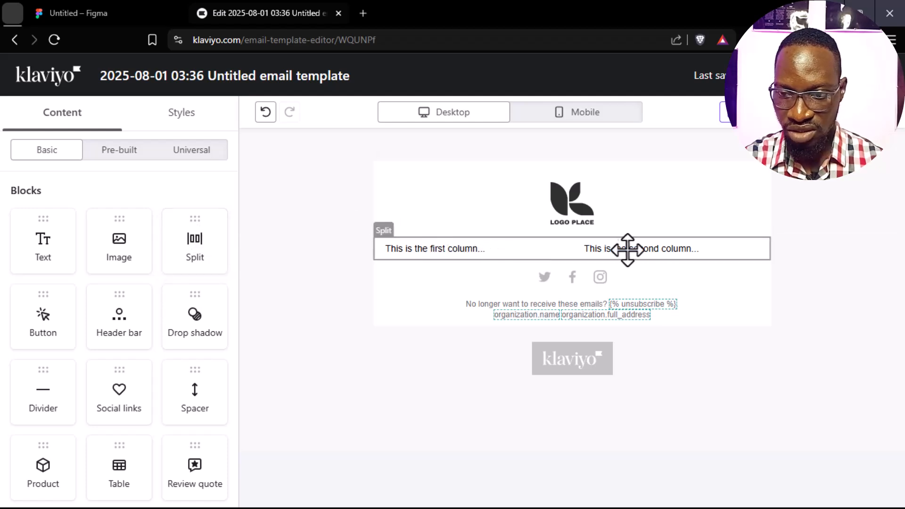
# Step: Change both columns of the Split block from text to image and duplicate the block
pyautogui.click(416, 249)
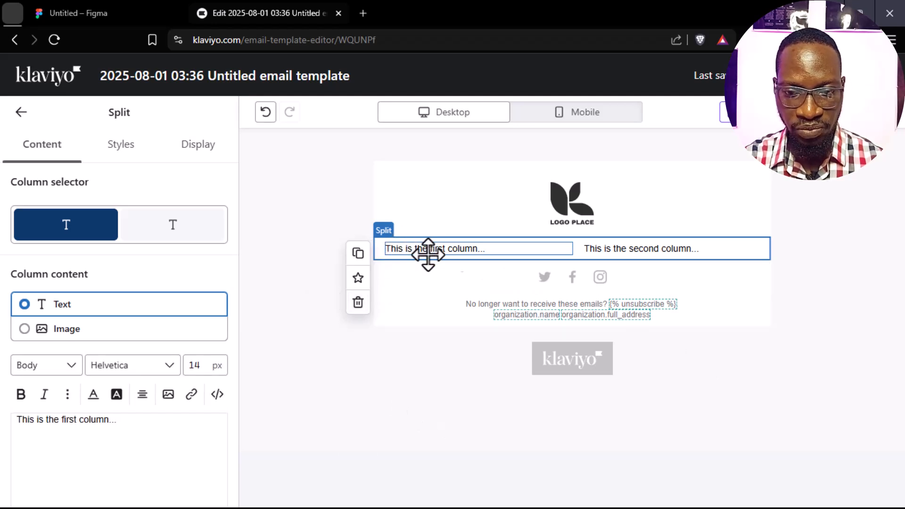
pyautogui.click(70, 332)
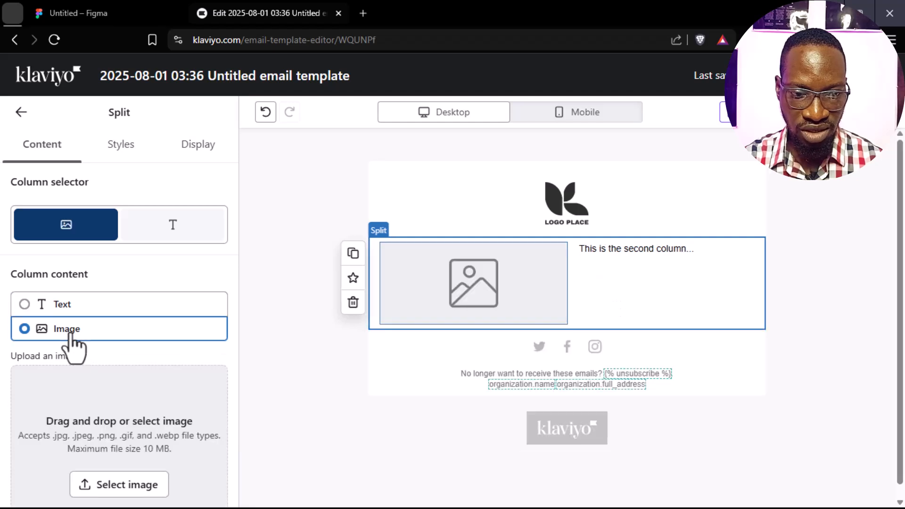
pyautogui.click(670, 261)
pyautogui.click(136, 332)
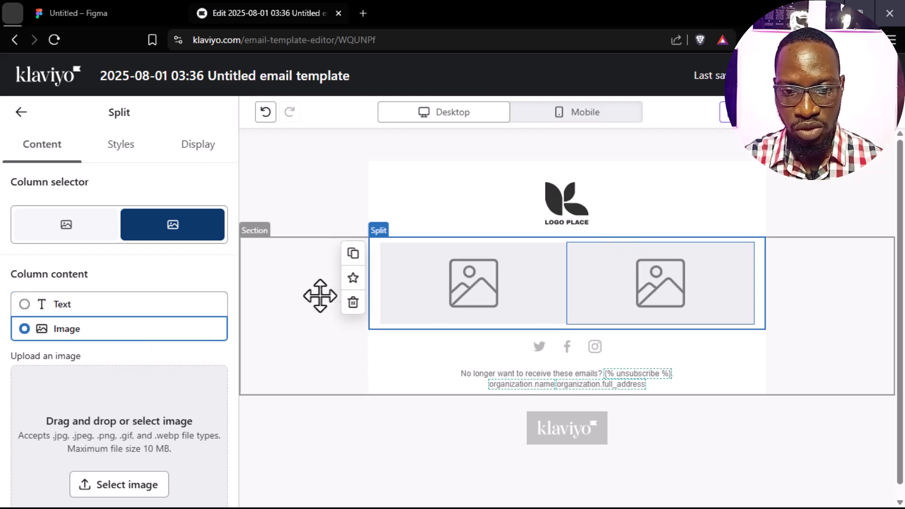
pyautogui.click(352, 254)
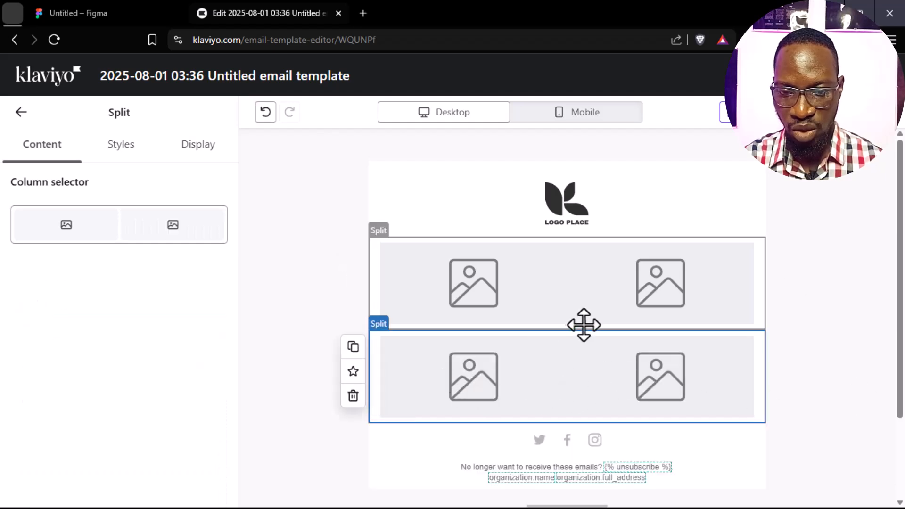
# Step: Add an Image block between the header bar and the first Split block, and duplicate it
pyautogui.click(22, 114)
pyautogui.moveTo(121, 246); pyautogui.dragTo(612, 262)
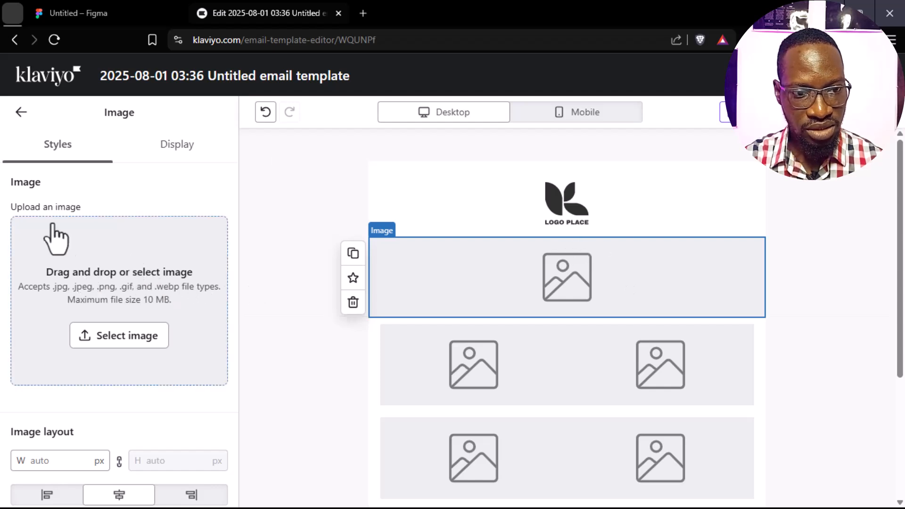
pyautogui.click(22, 120)
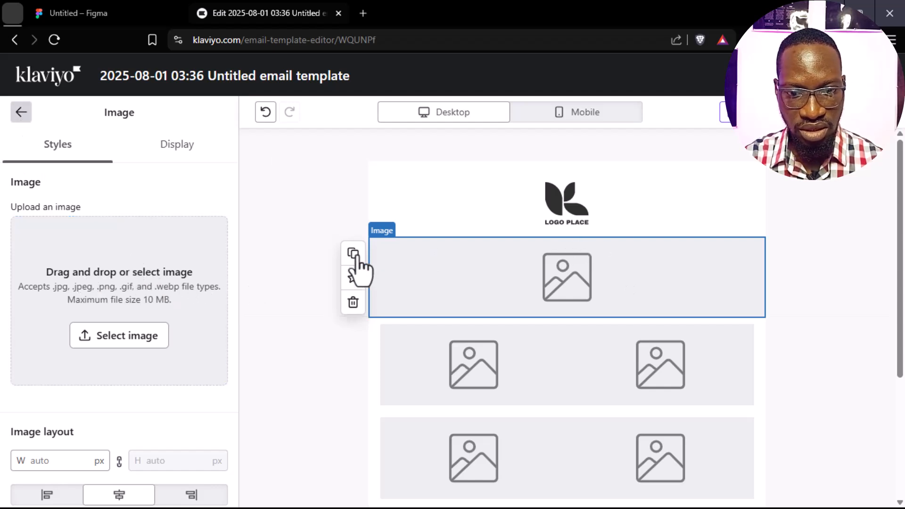
pyautogui.click(570, 275)
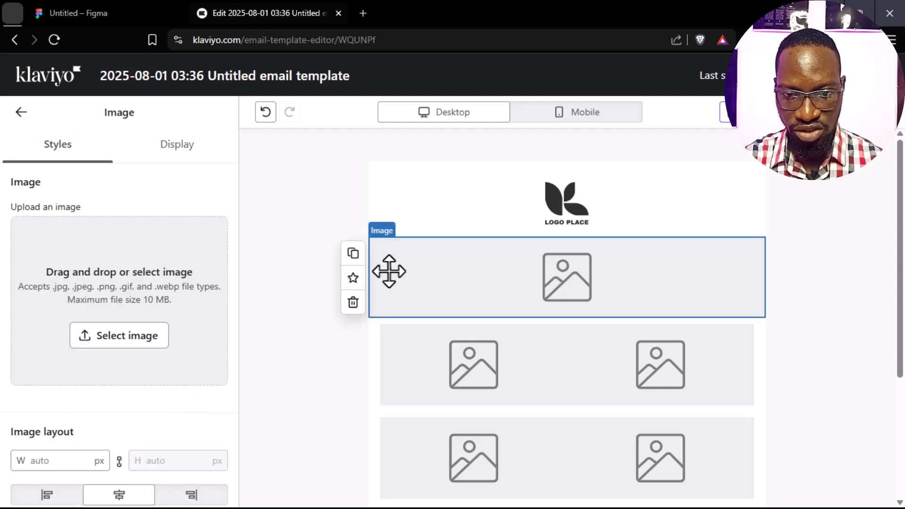
pyautogui.click(354, 254)
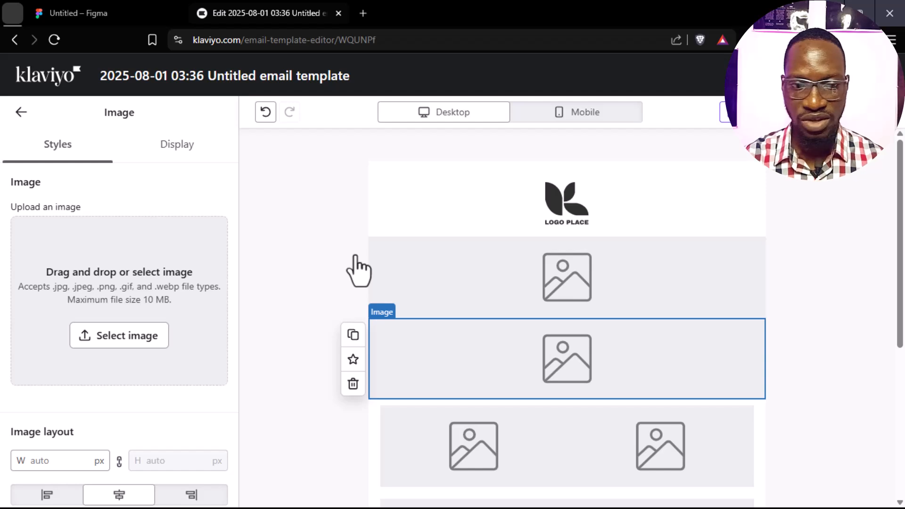
# Step: Start replacing the header bar's placeholder logo and bring up the image upload area
pyautogui.scroll(-5, 479, 276)
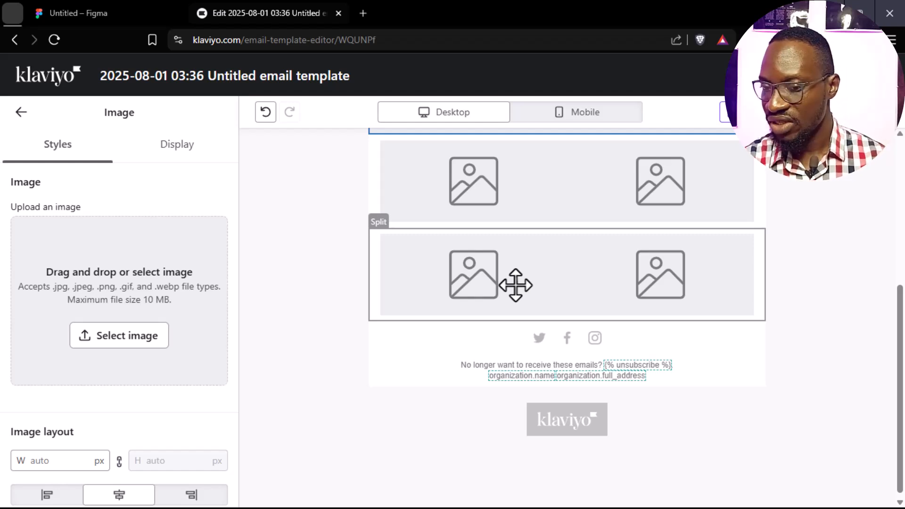
pyautogui.scroll(5, 516, 285)
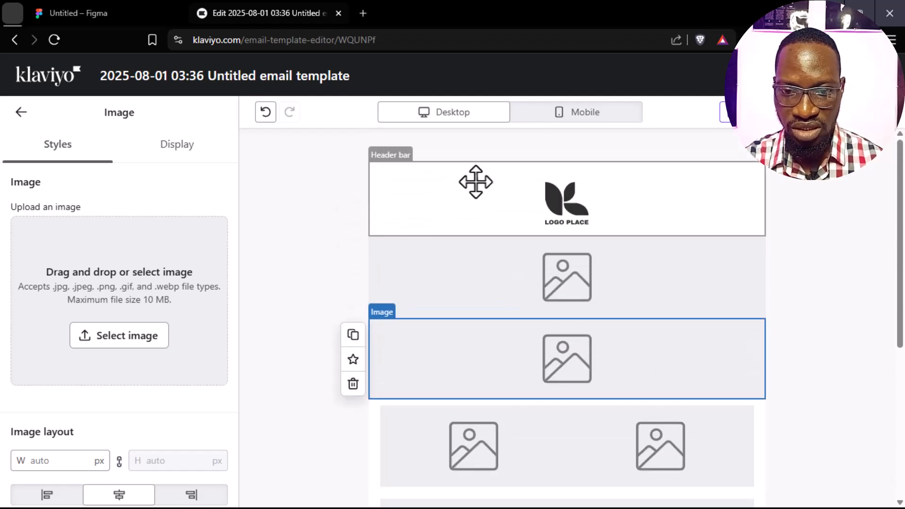
pyautogui.click(519, 189)
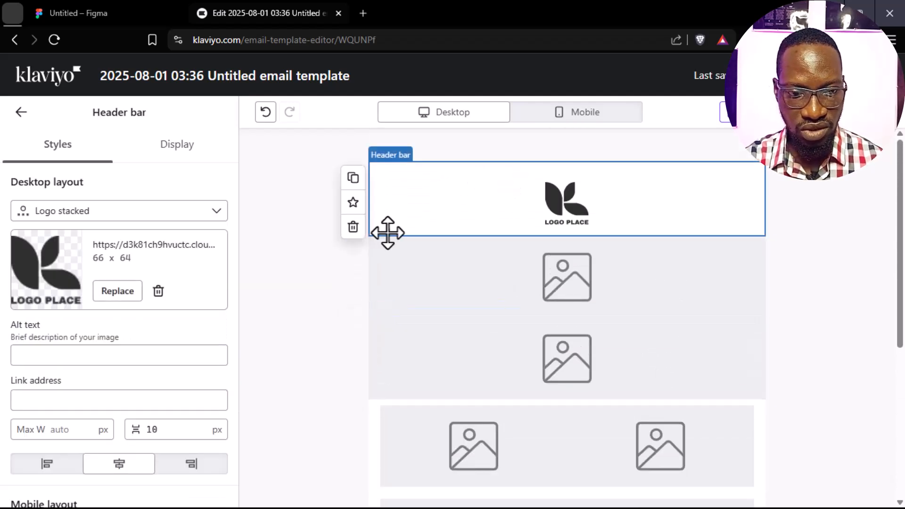
pyautogui.click(118, 294)
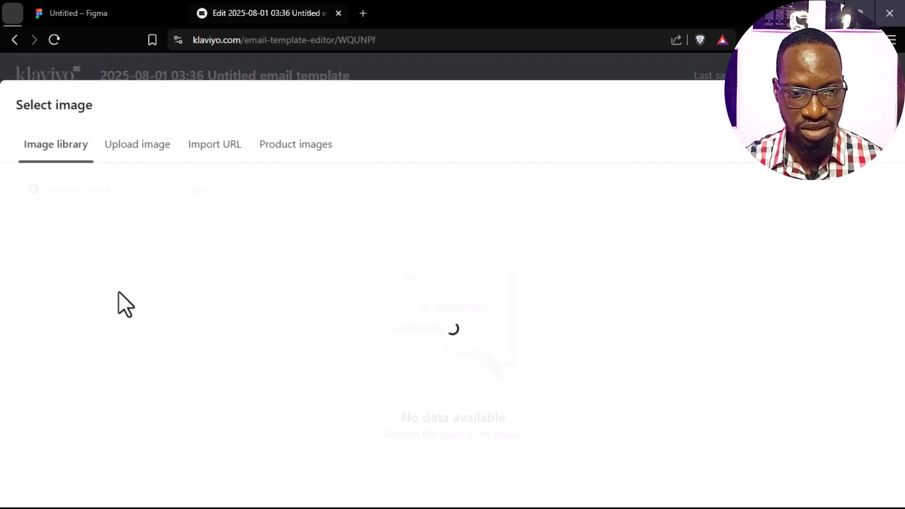
pyautogui.click(138, 167)
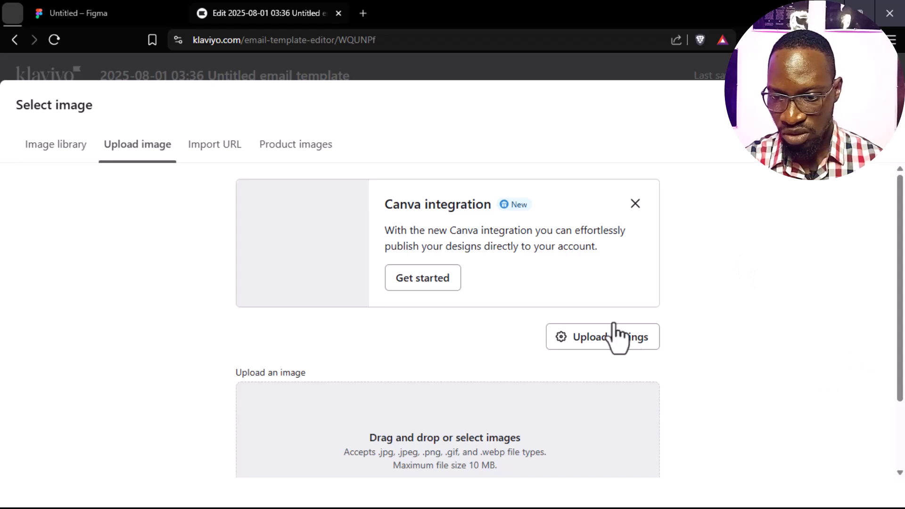
pyautogui.scroll(-2, 704, 282)
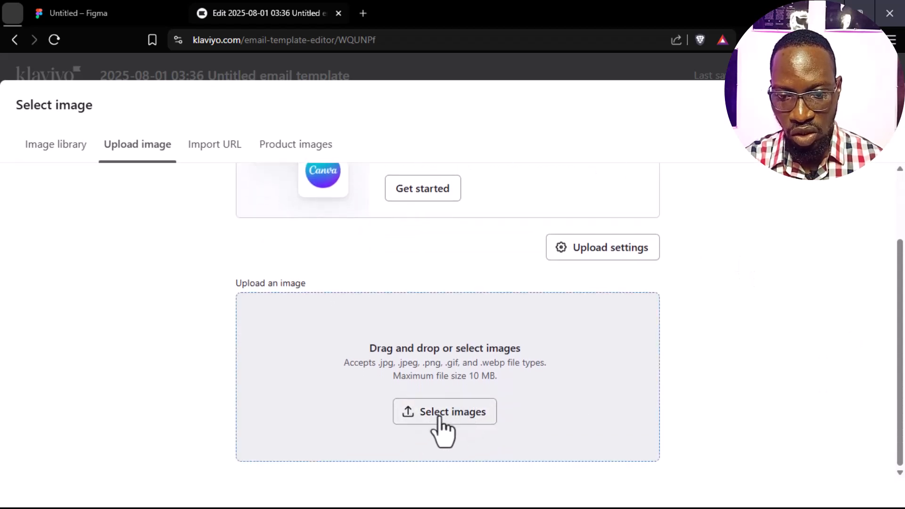
# Step: Upload all five slice PNGs from the desktop's tinified folder to the image library at their original quality
pyautogui.doubleClick(613, 10)
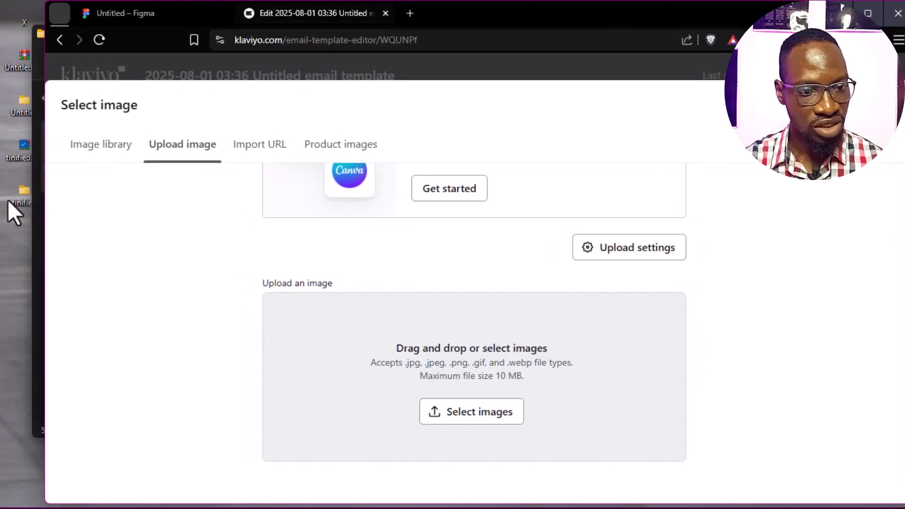
pyautogui.click(18, 202)
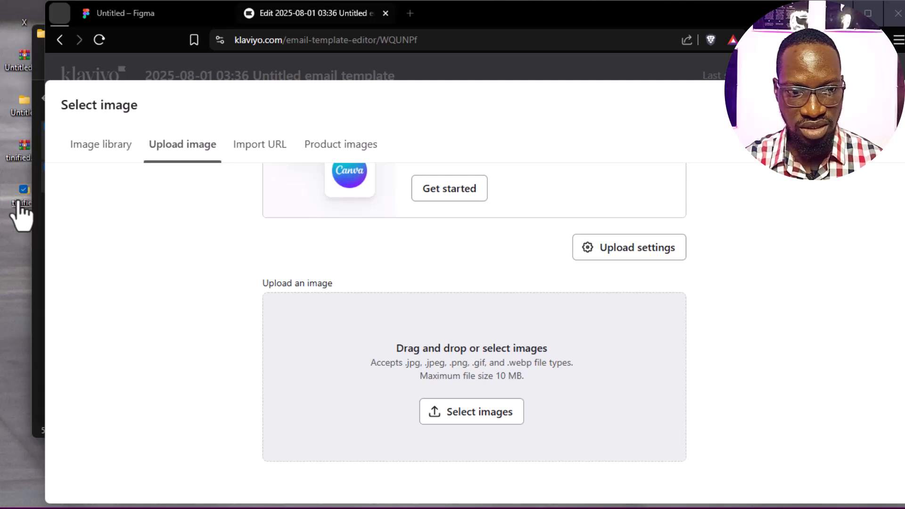
pyautogui.doubleClick(22, 204)
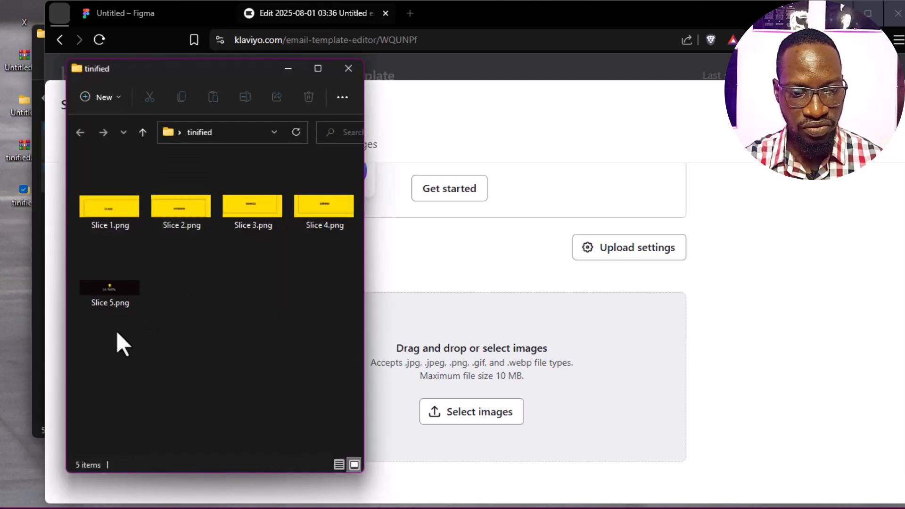
pyautogui.moveTo(100, 337); pyautogui.dragTo(346, 273)
pyautogui.moveTo(343, 201); pyautogui.dragTo(468, 394)
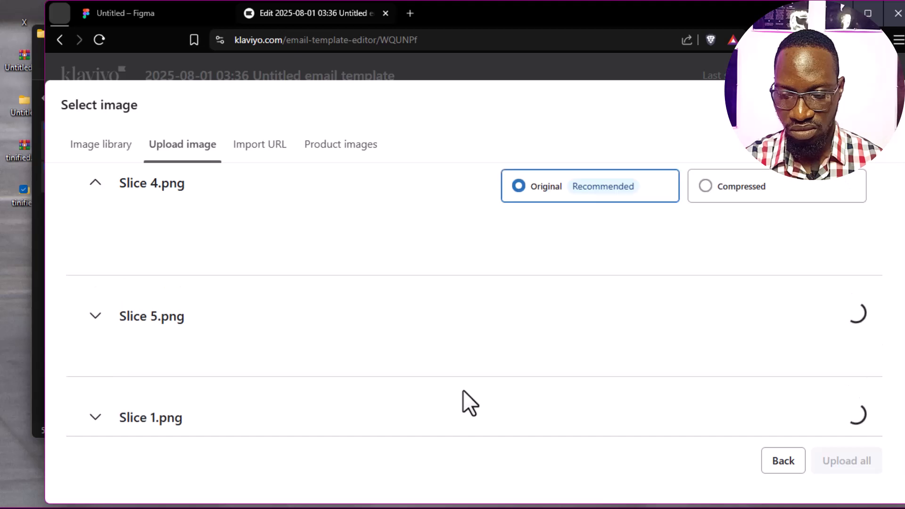
pyautogui.scroll(-9, 463, 390)
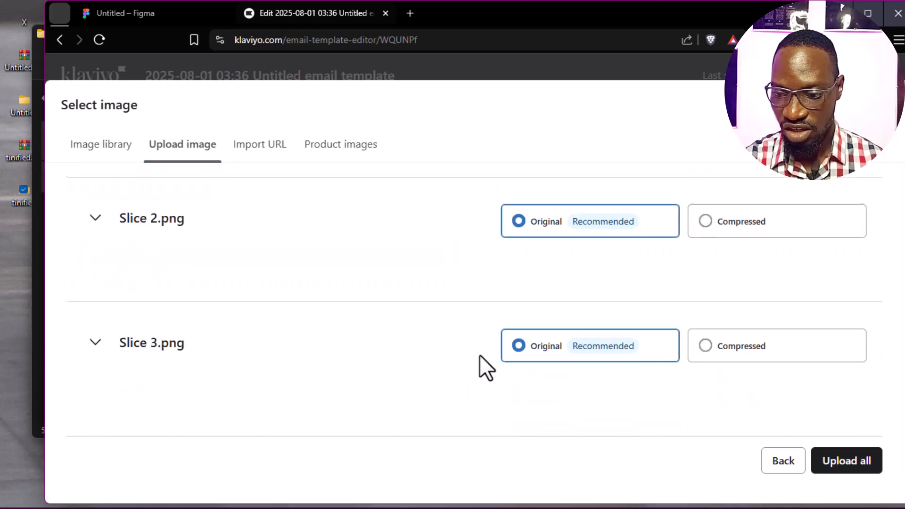
pyautogui.click(861, 463)
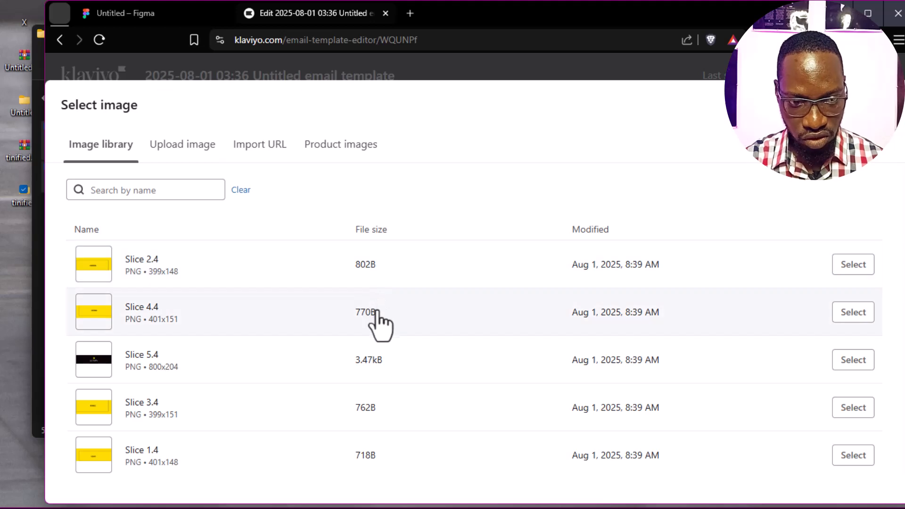
# Step: Find the black logo banner Slice 5.4 in the image library and use it as the header bar's logo
pyautogui.scroll(-5, 382, 325)
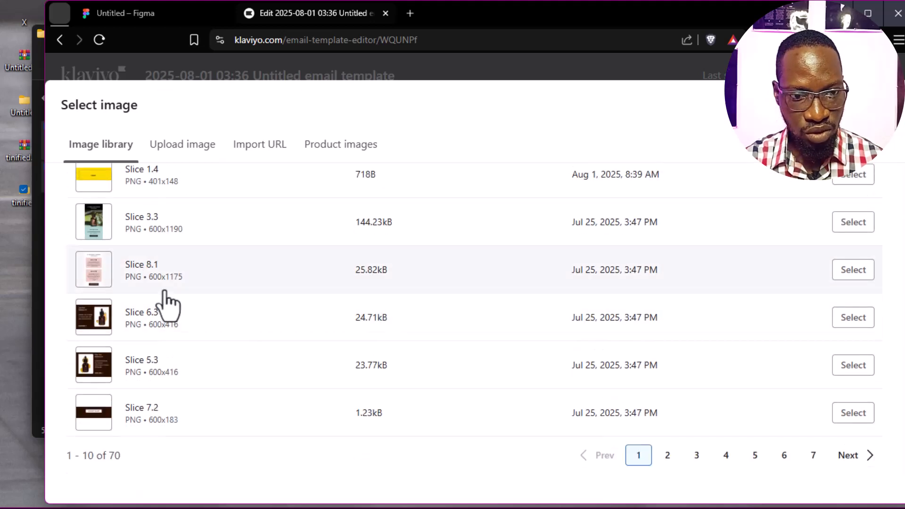
pyautogui.scroll(1, 168, 305)
pyautogui.scroll(4, 166, 304)
pyautogui.scroll(-3, 141, 303)
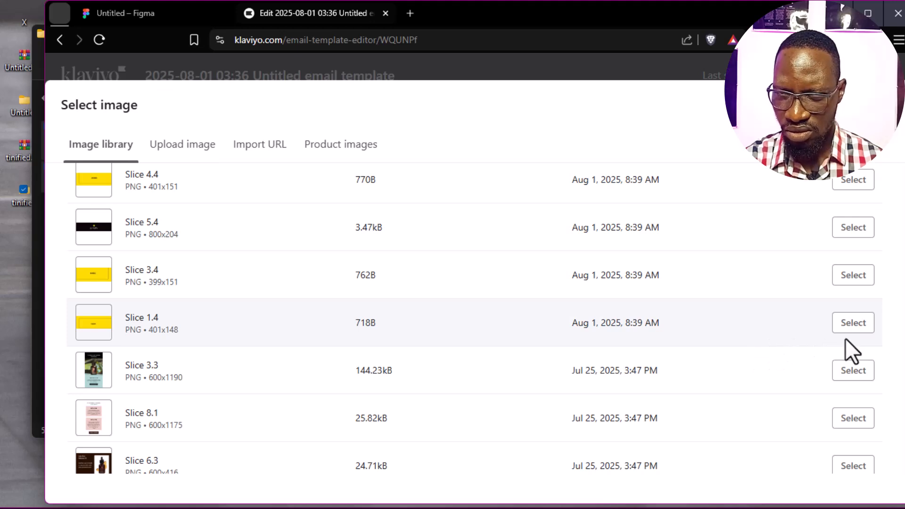
pyautogui.scroll(3, 353, 283)
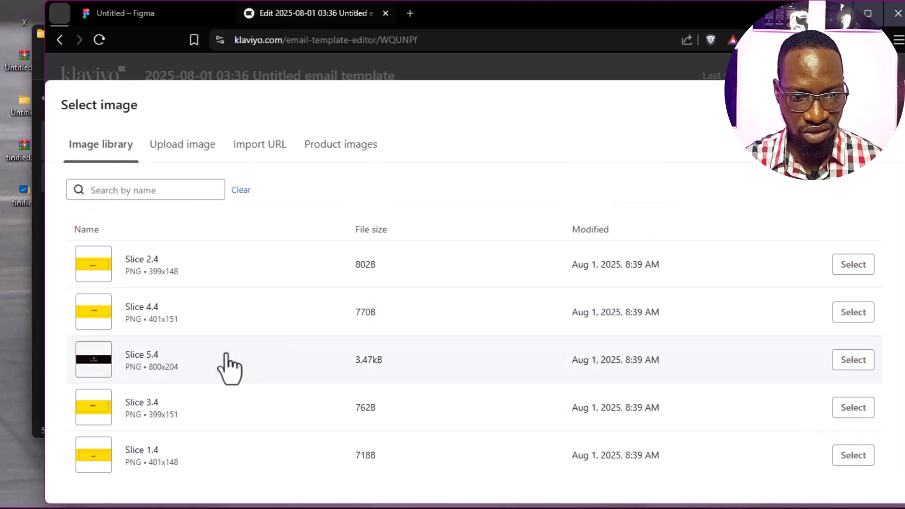
pyautogui.click(849, 361)
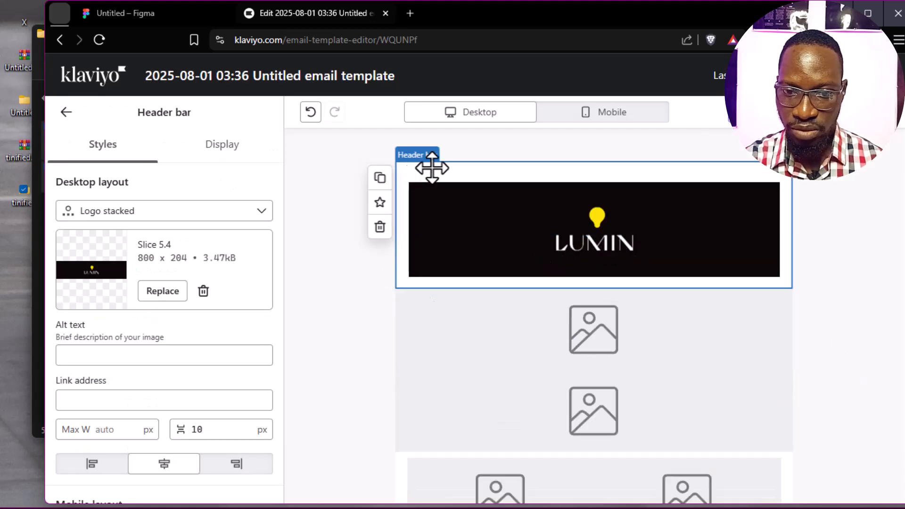
# Step: Set the spacing in the header bar's desktop layout to 0 px
pyautogui.doubleClick(192, 416)
pyautogui.press('BackSpace')
pyautogui.write('10')
pyautogui.scroll(-4, 222, 402)
pyautogui.click(223, 238)
pyautogui.press('BackSpace')
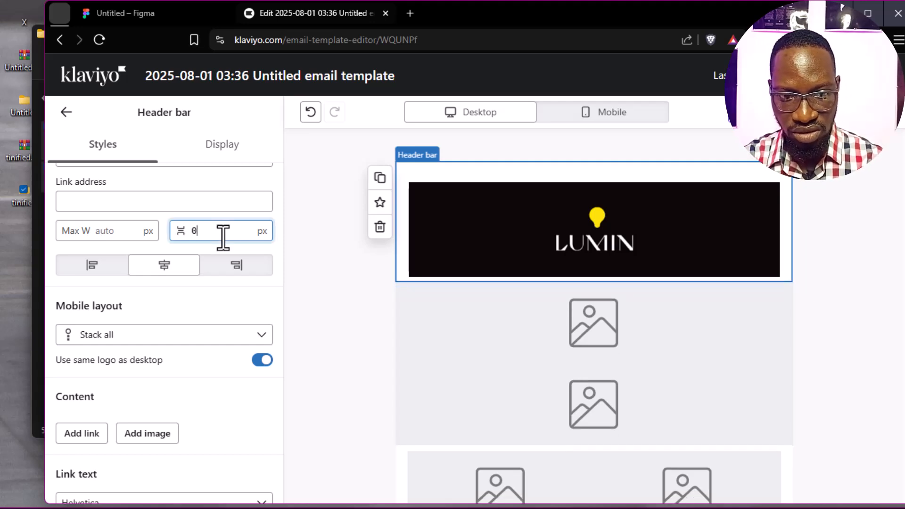
pyautogui.scroll(-4, 229, 347)
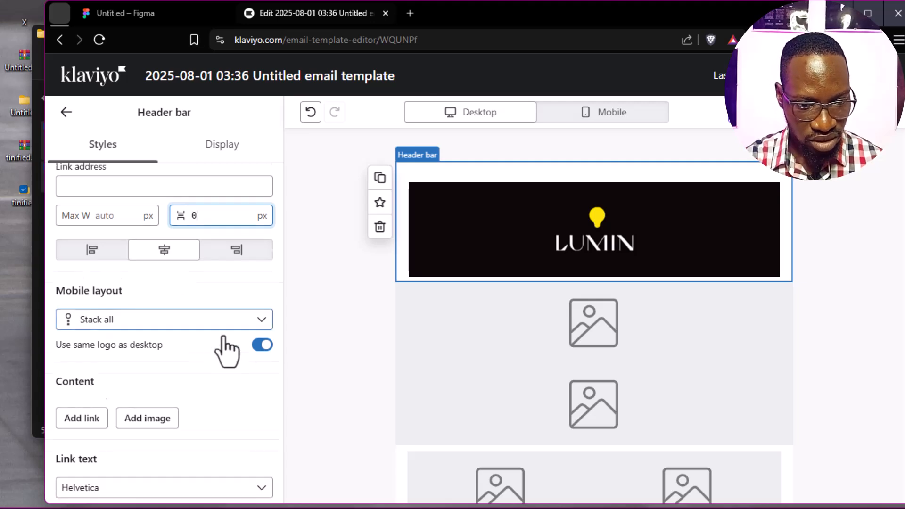
# Step: Set the header bar's vertical and horizontal link padding to 0 px
pyautogui.click(224, 337)
pyautogui.scroll(-1, 228, 336)
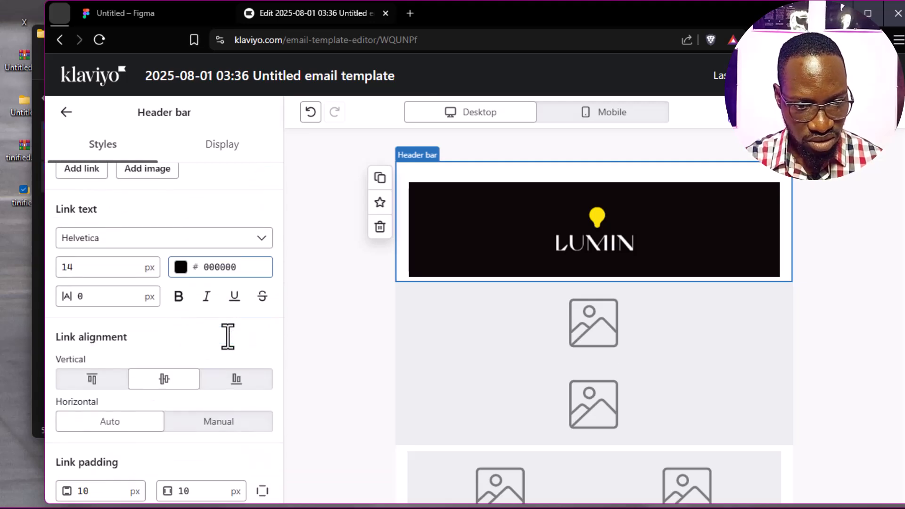
pyautogui.scroll(-4, 228, 336)
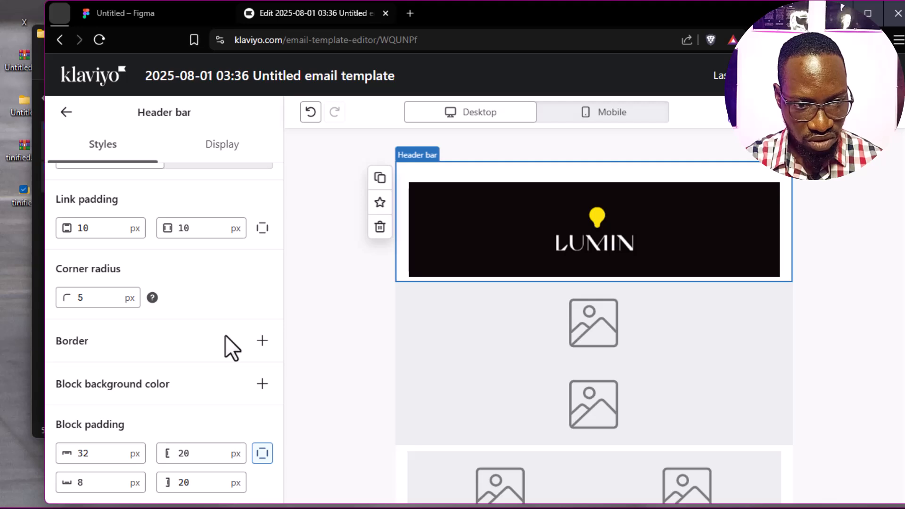
pyautogui.click(113, 227)
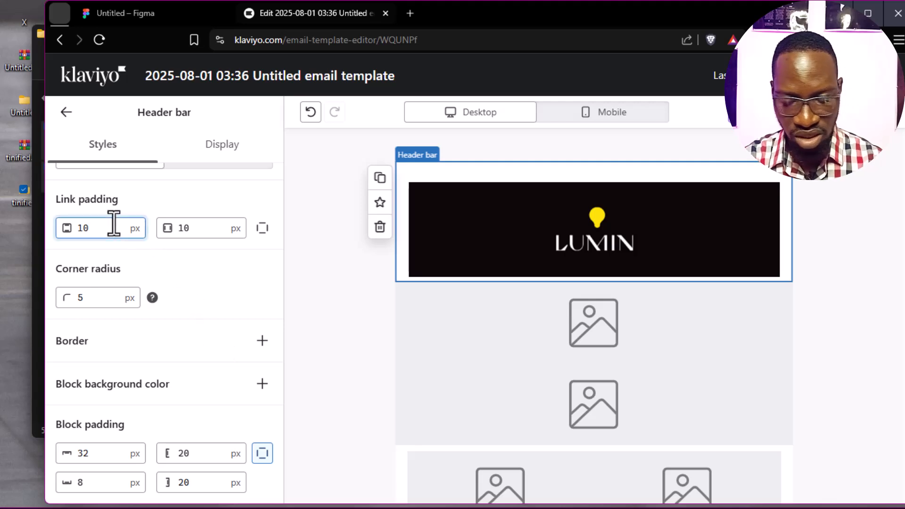
pyautogui.doubleClick(197, 227)
pyautogui.click(226, 274)
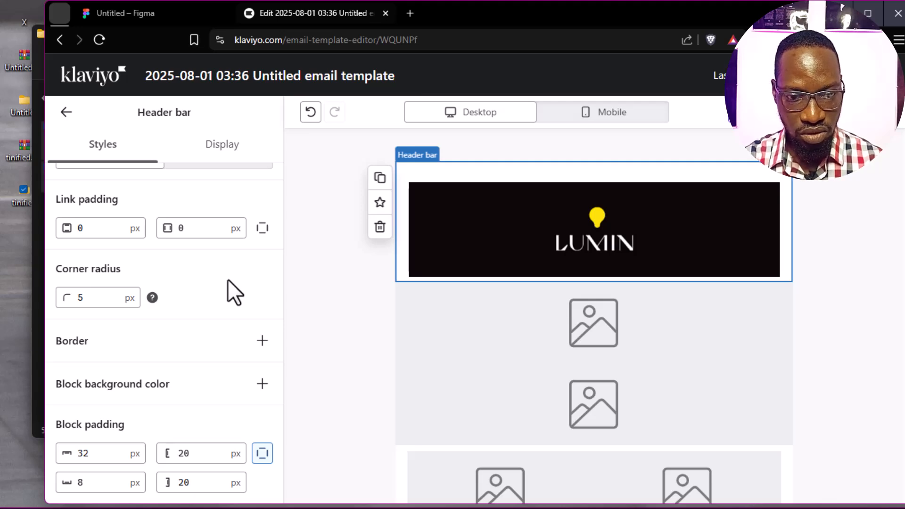
# Step: Set the header bar's block padding to 0 px on all four sides
pyautogui.click(110, 456)
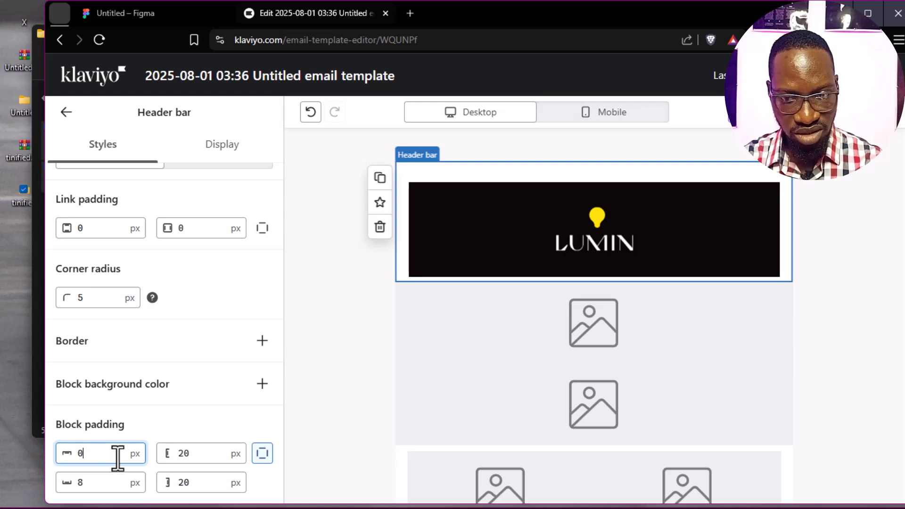
pyautogui.click(202, 457)
pyautogui.write('0')
pyautogui.click(197, 482)
pyautogui.click(113, 481)
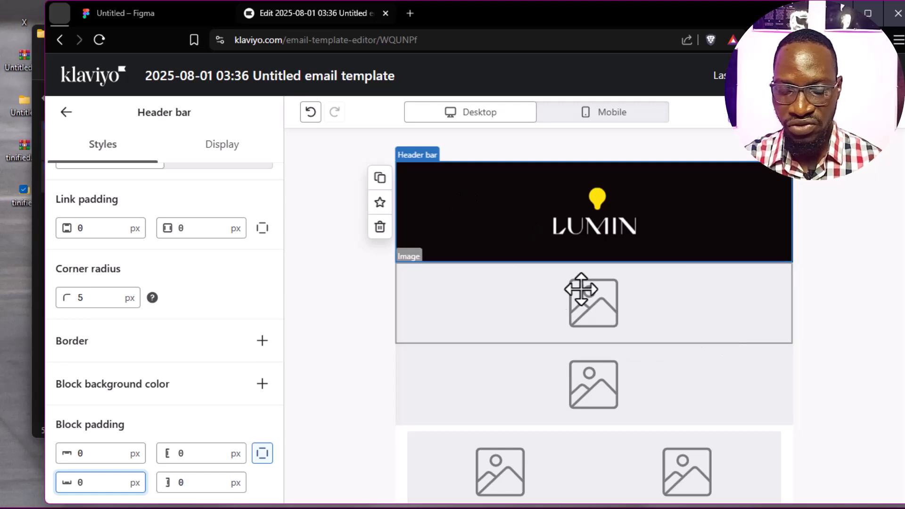
# Step: Set the vertical and horizontal block padding of the first split block below the image blocks to 0 px
pyautogui.scroll(-5, 675, 303)
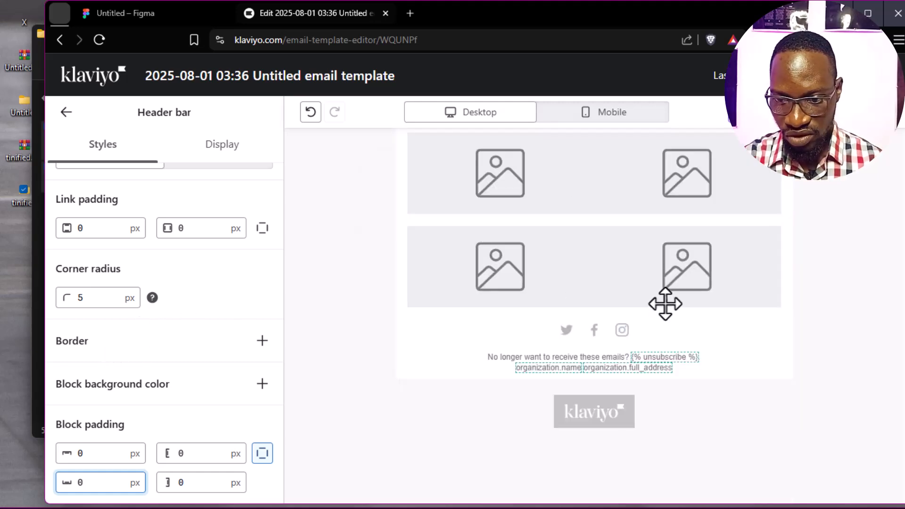
pyautogui.click(565, 171)
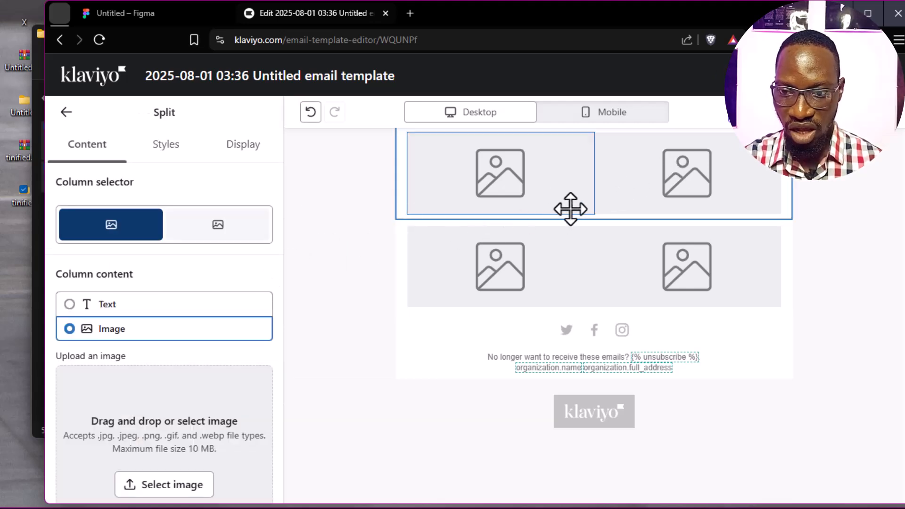
pyautogui.scroll(4, 571, 209)
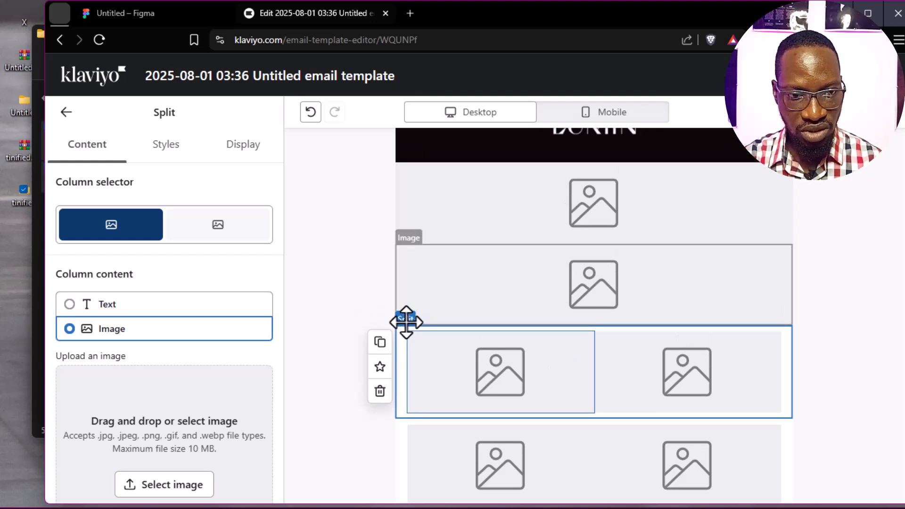
pyautogui.click(407, 322)
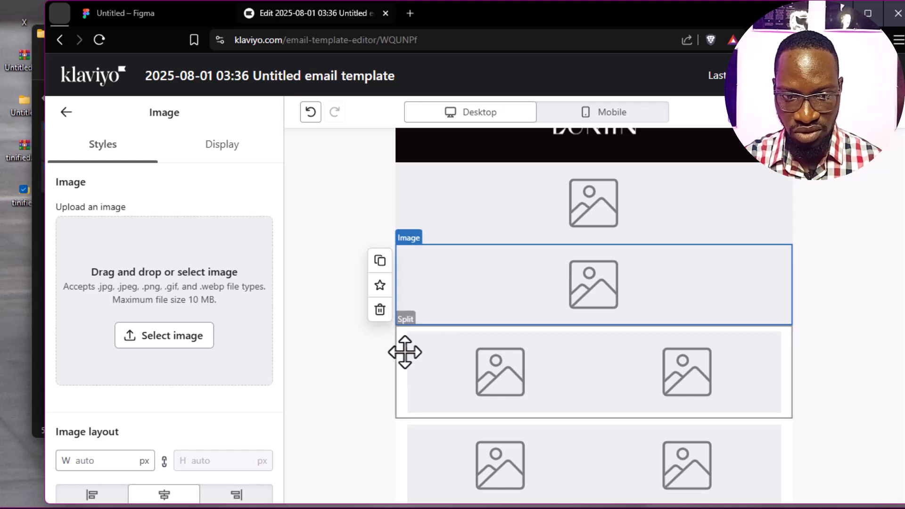
pyautogui.click(405, 353)
pyautogui.click(175, 145)
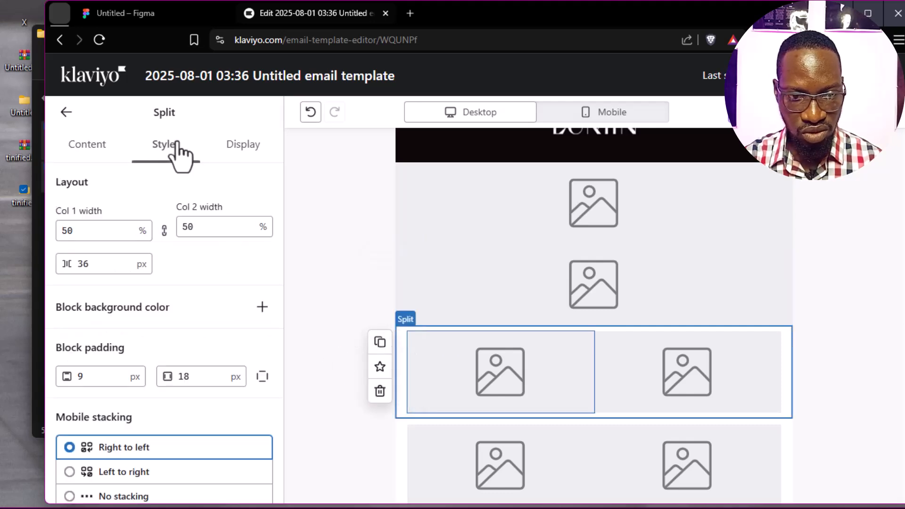
pyautogui.scroll(-1, 185, 245)
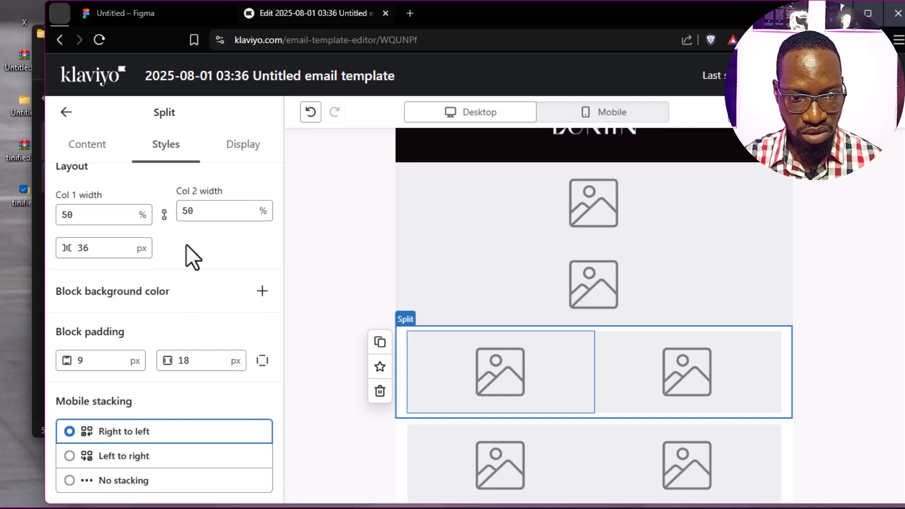
pyautogui.click(103, 361)
pyautogui.press('BackSpace')
pyautogui.write('0')
pyautogui.click(199, 361)
pyautogui.press('BackSpace')
pyautogui.write('0')
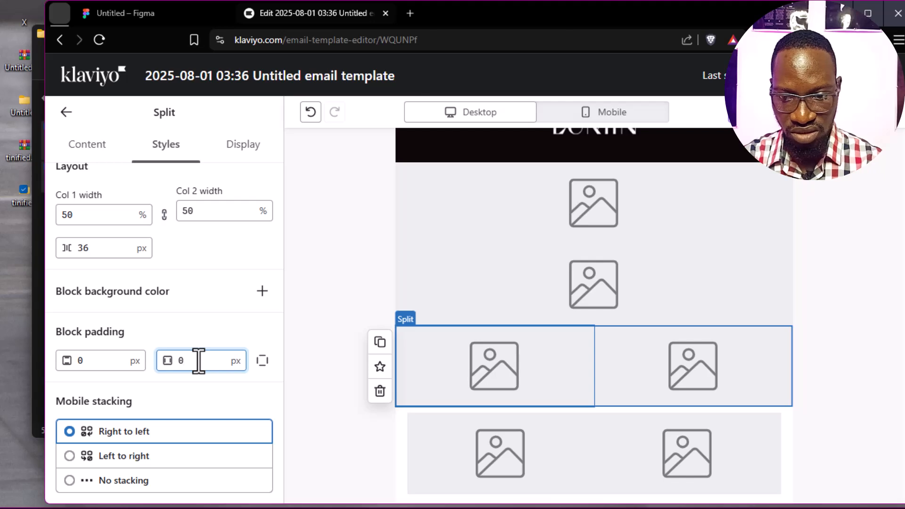
# Step: Delete the second split block that still has padding and duplicate the zero-padding split block above it
pyautogui.scroll(-2, 407, 417)
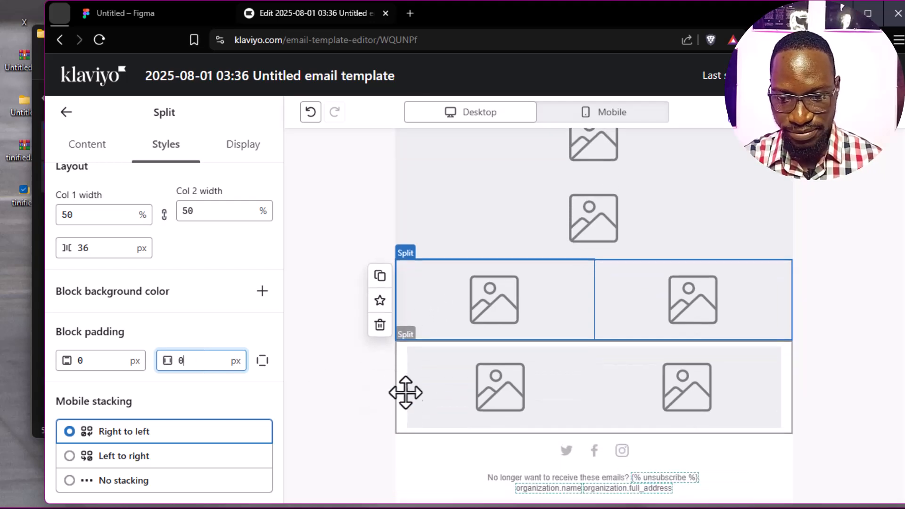
pyautogui.click(398, 367)
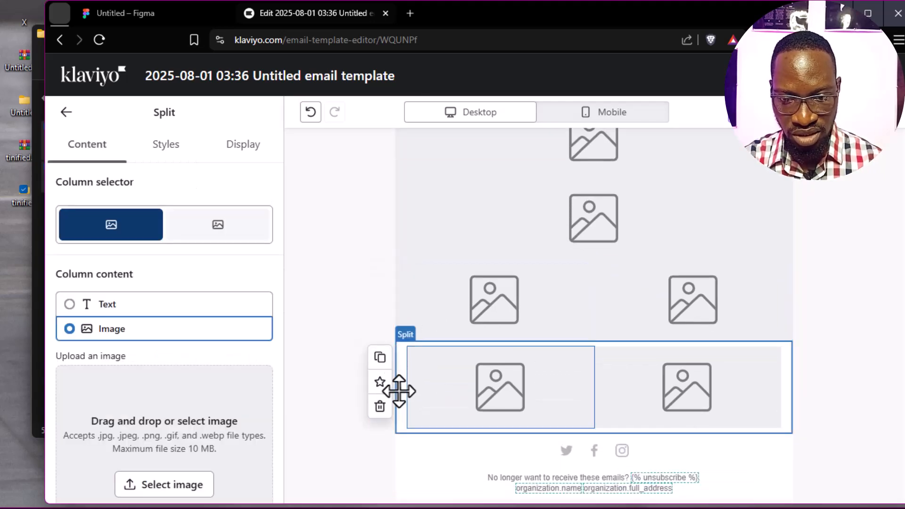
pyautogui.click(381, 407)
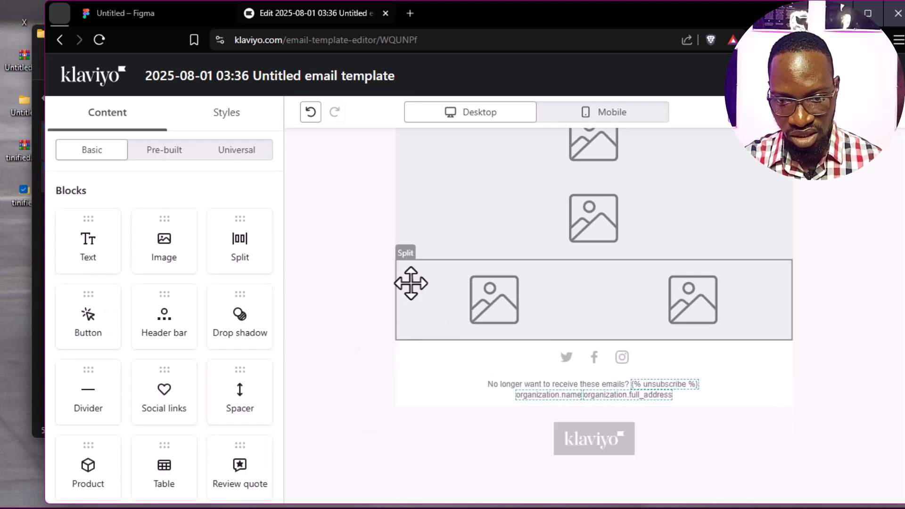
pyautogui.click(408, 301)
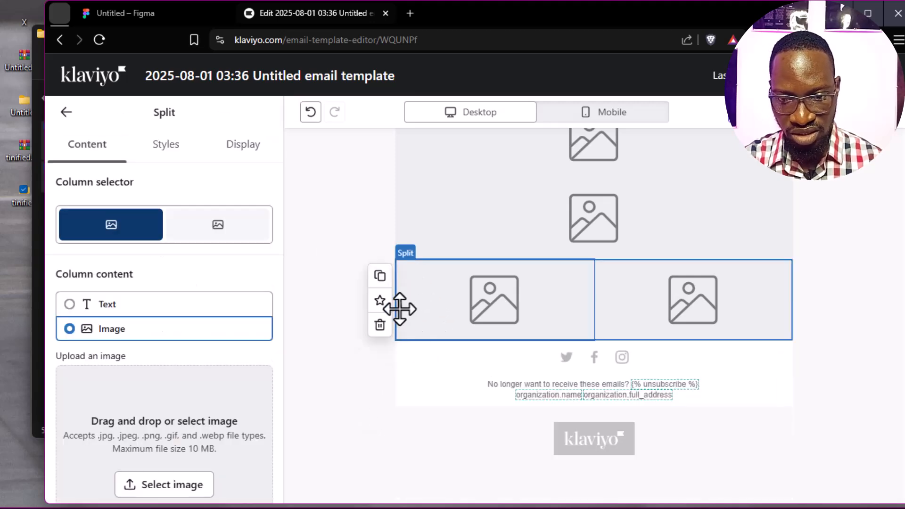
pyautogui.click(382, 278)
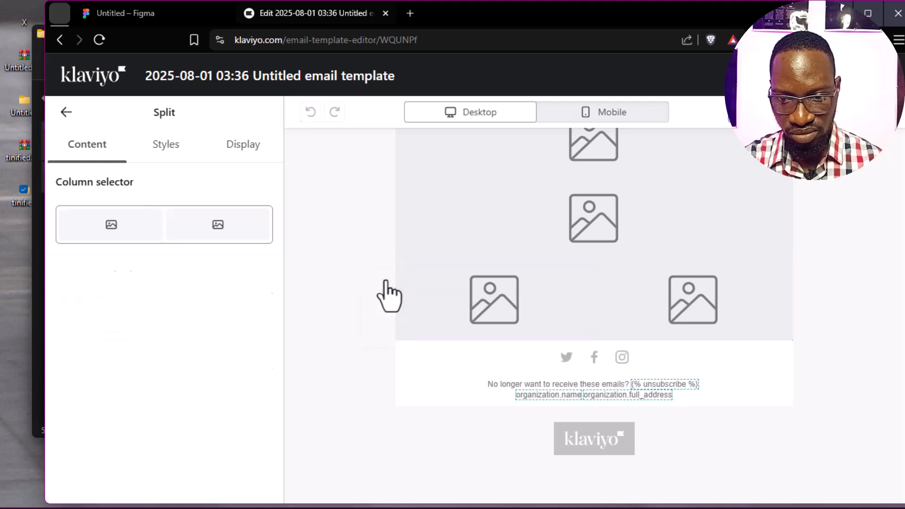
# Step: Fill the upper split block with library images, Slice 1.4 in the left column and Slice 2.4 in the right column
pyautogui.click(478, 300)
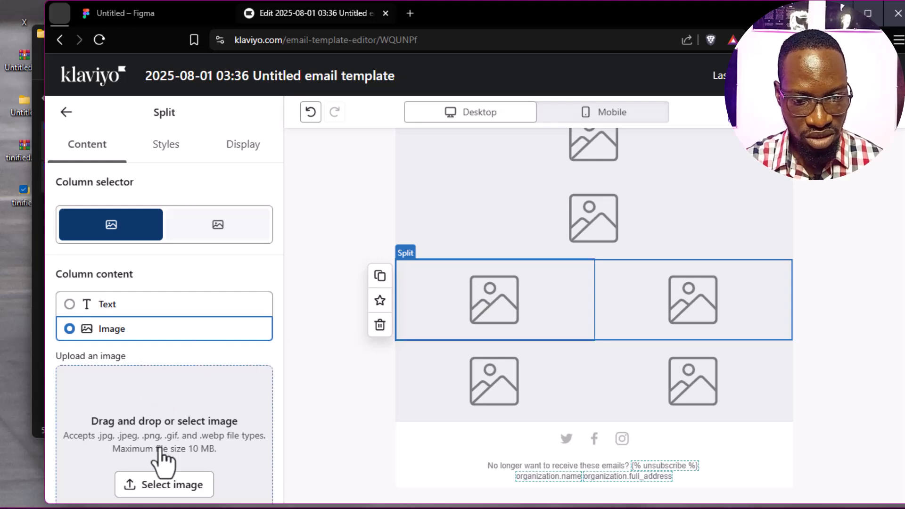
pyautogui.click(188, 487)
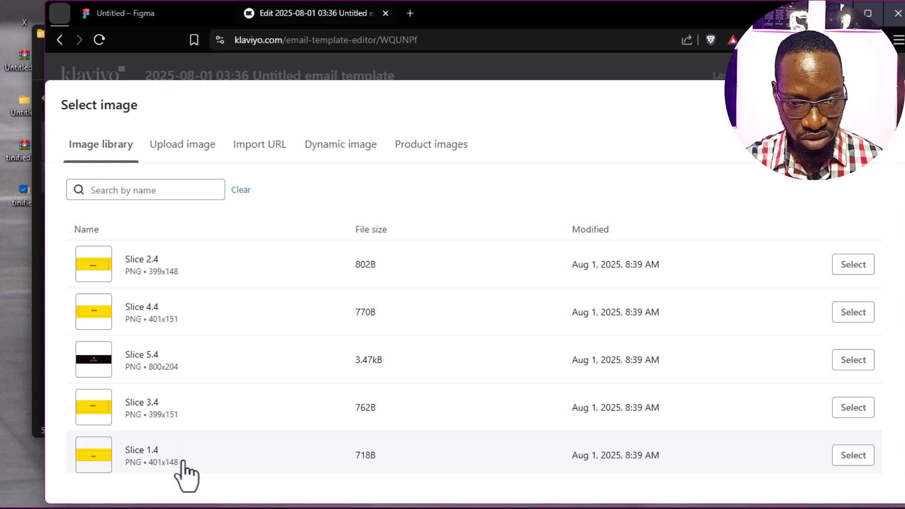
pyautogui.click(865, 454)
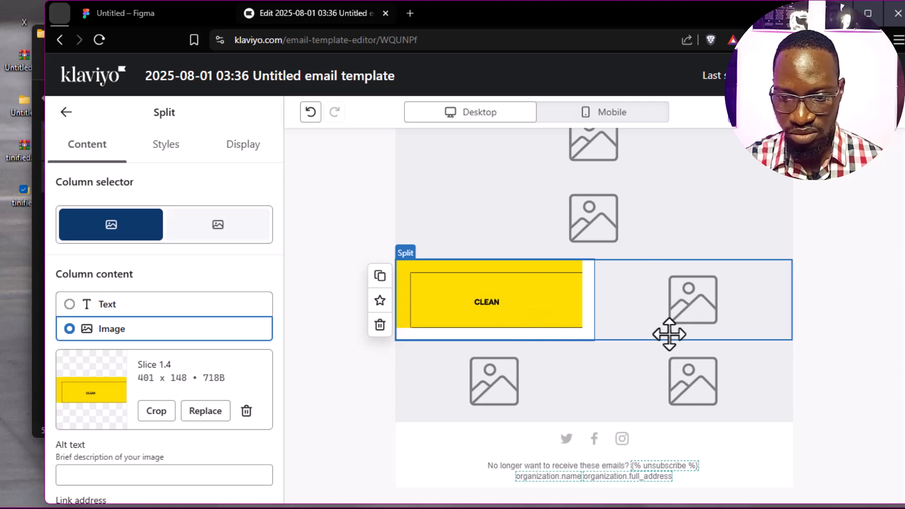
pyautogui.click(692, 306)
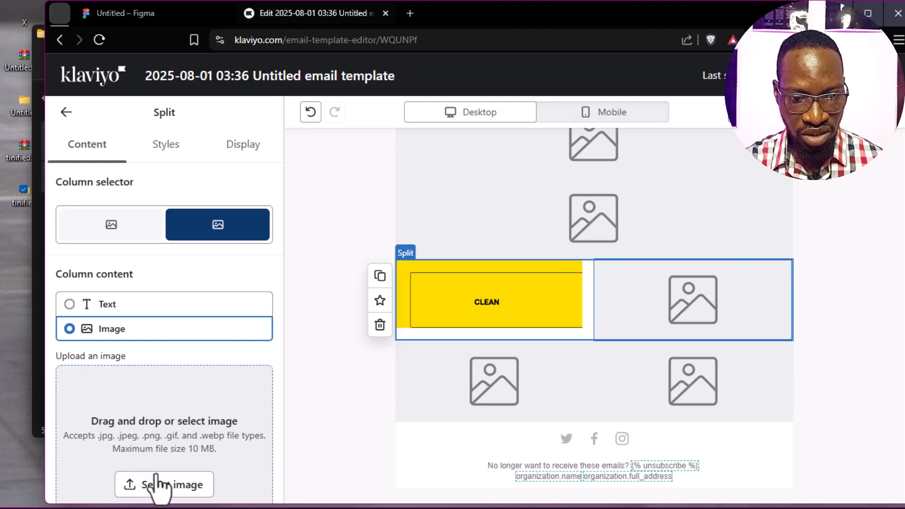
pyautogui.click(179, 490)
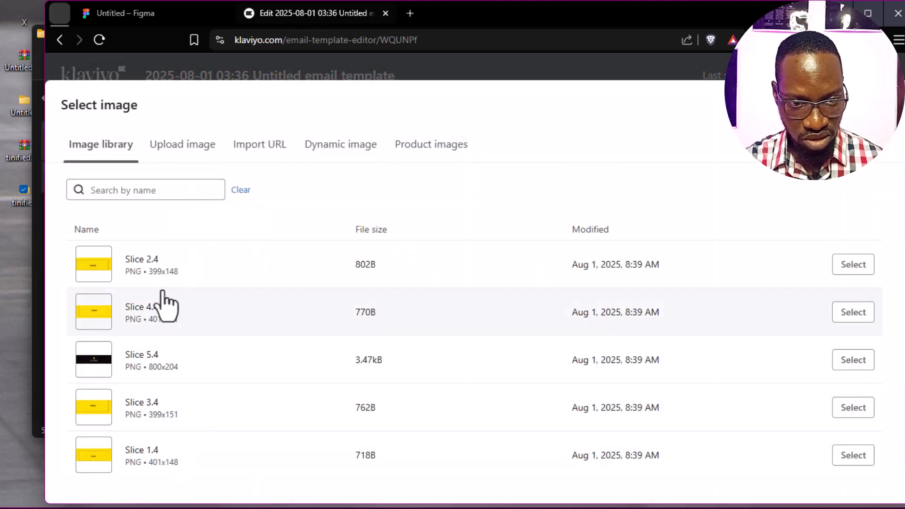
pyautogui.click(856, 267)
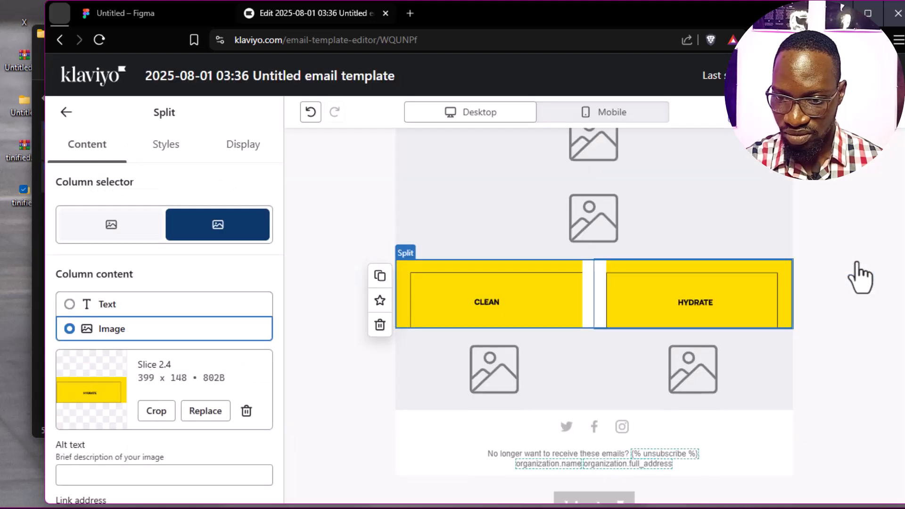
# Step: Place the library image Slice 3.4 in the left column of the lower split block
pyautogui.click(493, 363)
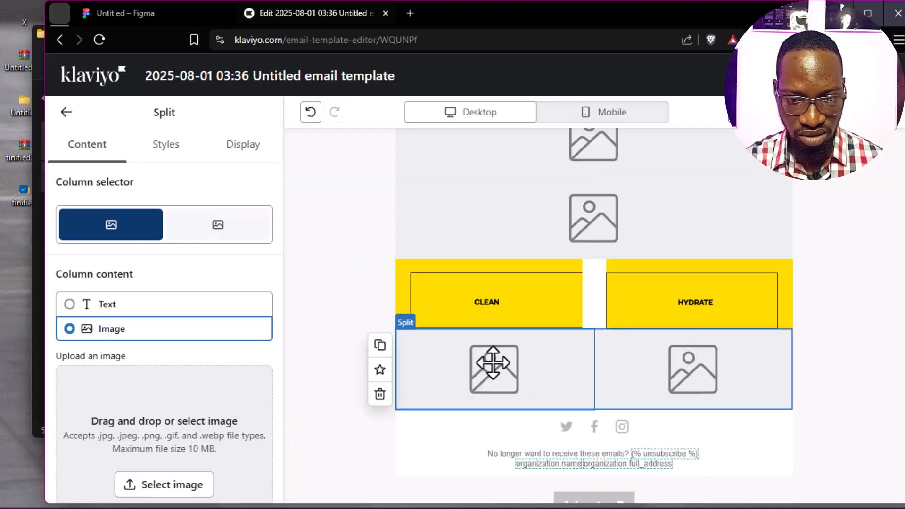
pyautogui.click(163, 485)
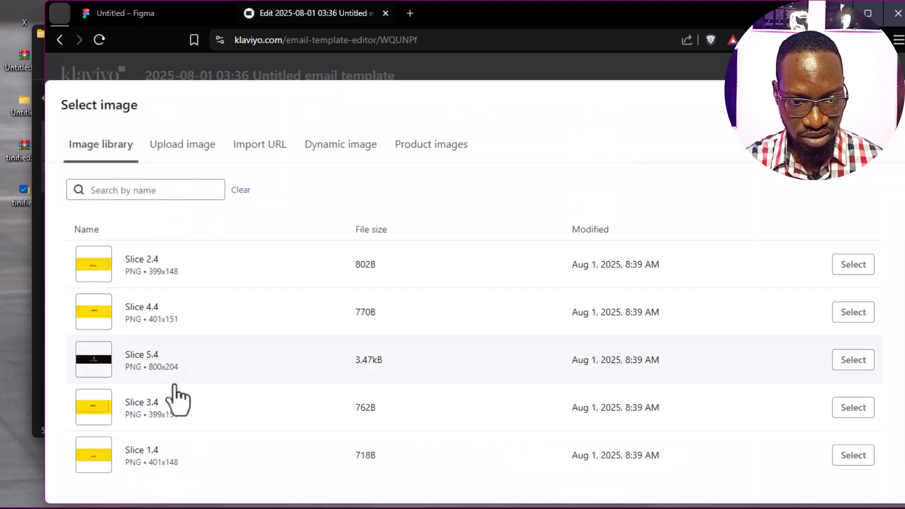
pyautogui.click(849, 408)
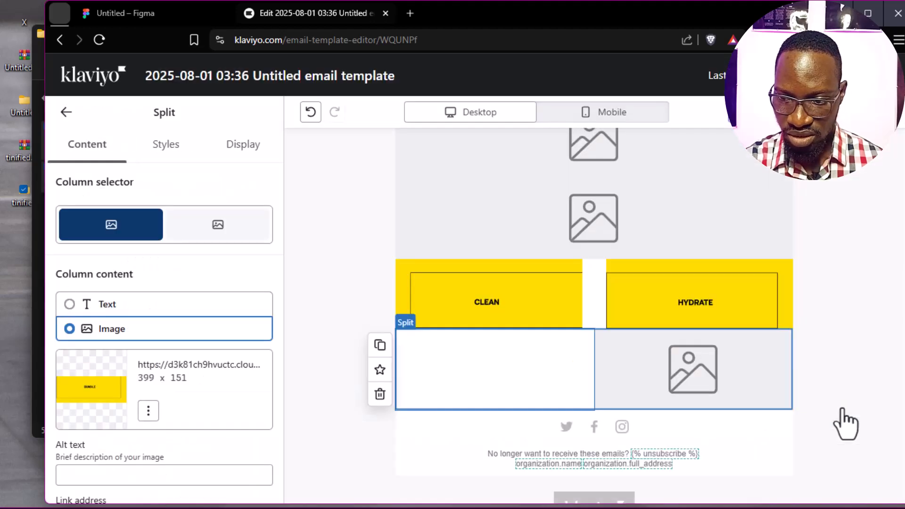
pyautogui.click(704, 382)
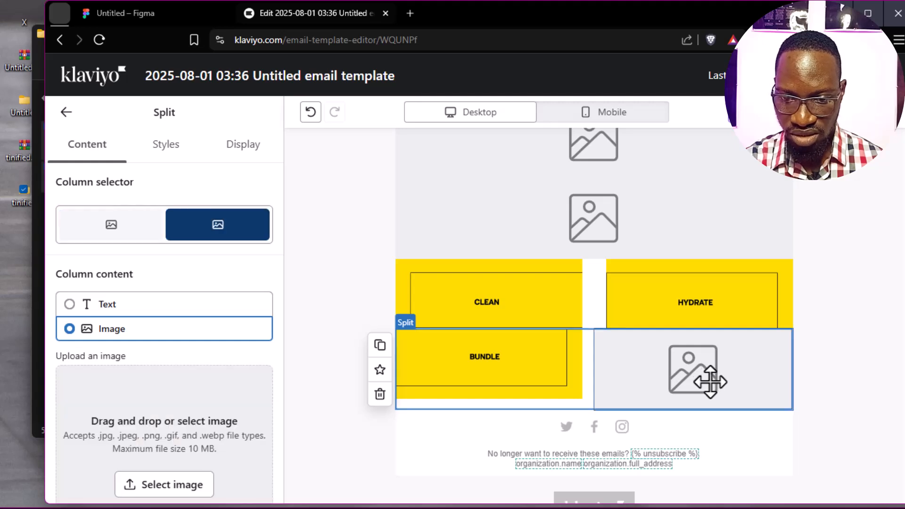
# Step: Replace the lower split block's left image with Slice 4.4 and fill its right column with Slice 3.4
pyautogui.click(510, 382)
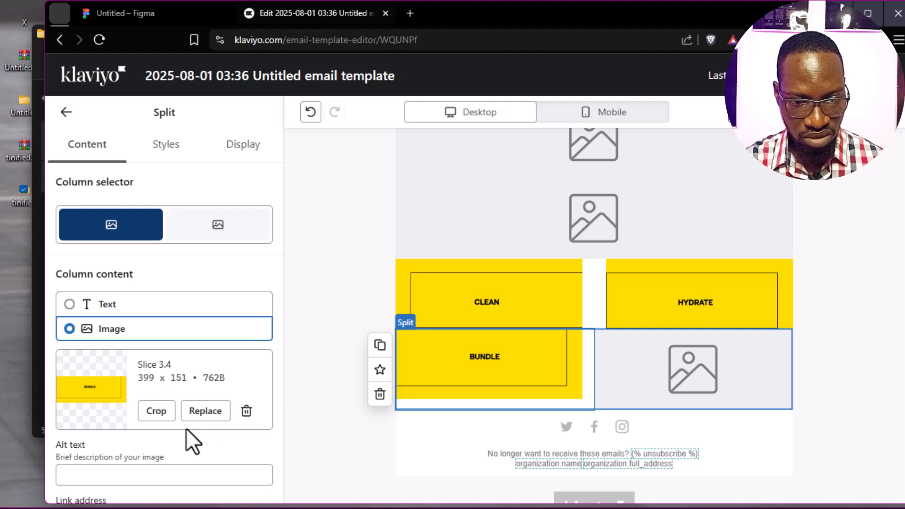
pyautogui.scroll(-2, 187, 431)
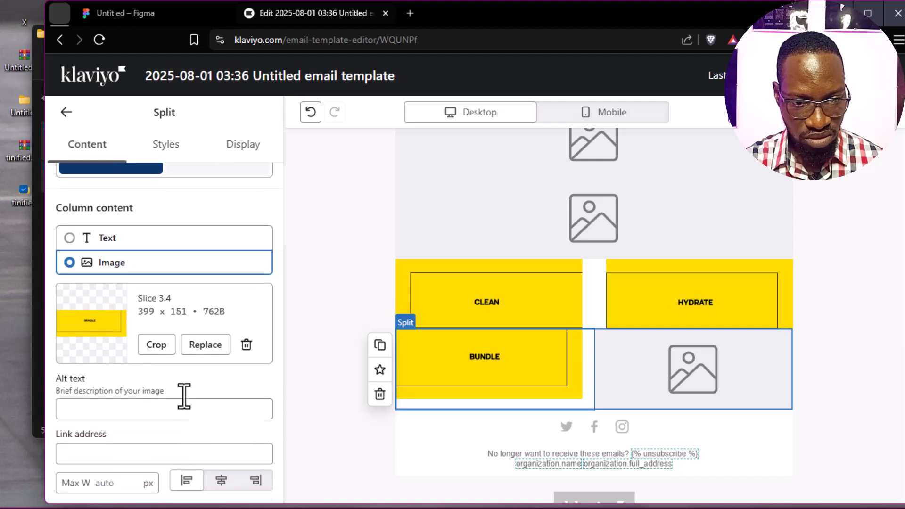
pyautogui.click(216, 348)
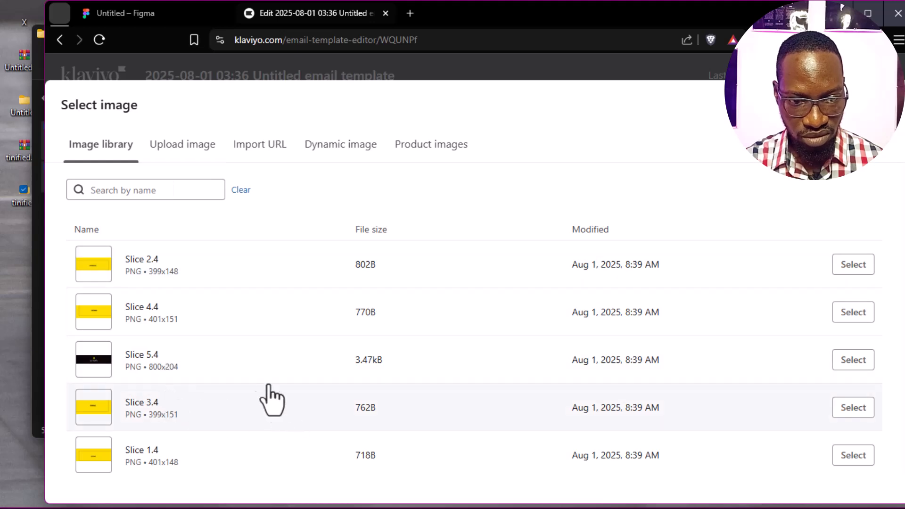
pyautogui.click(853, 312)
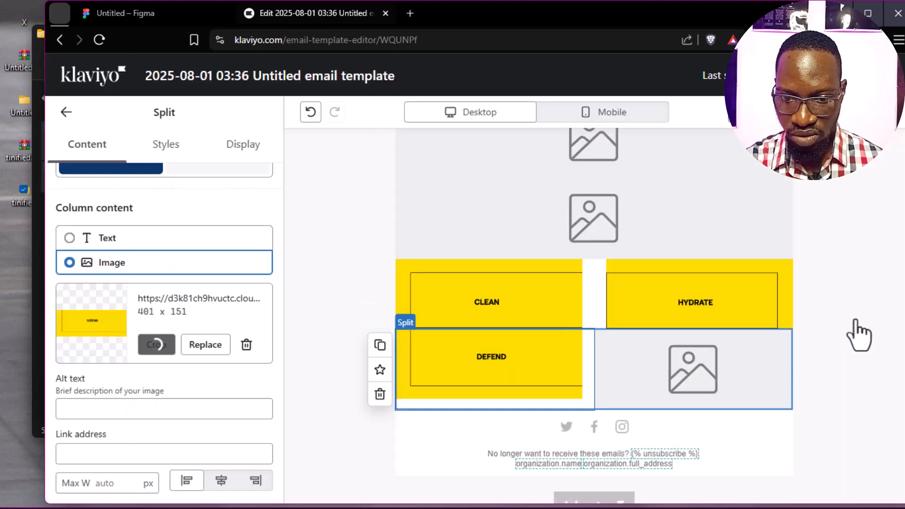
pyautogui.click(643, 375)
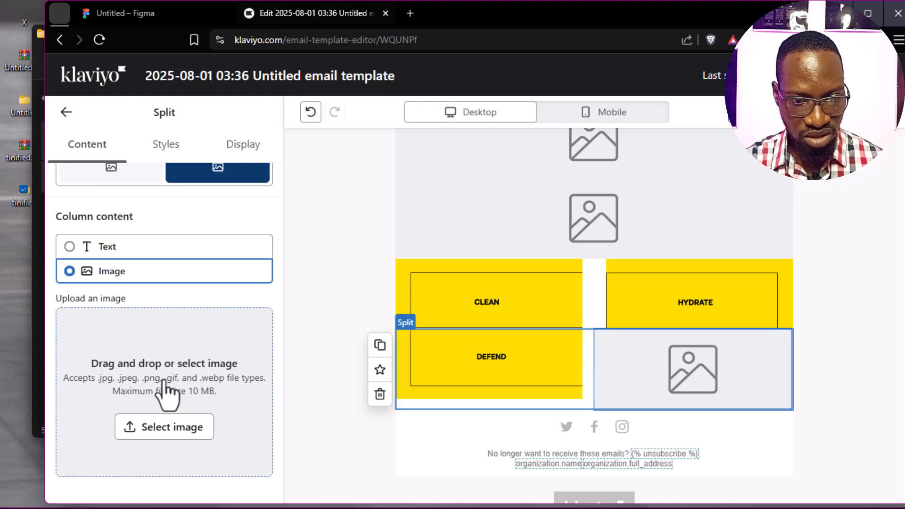
pyautogui.click(190, 428)
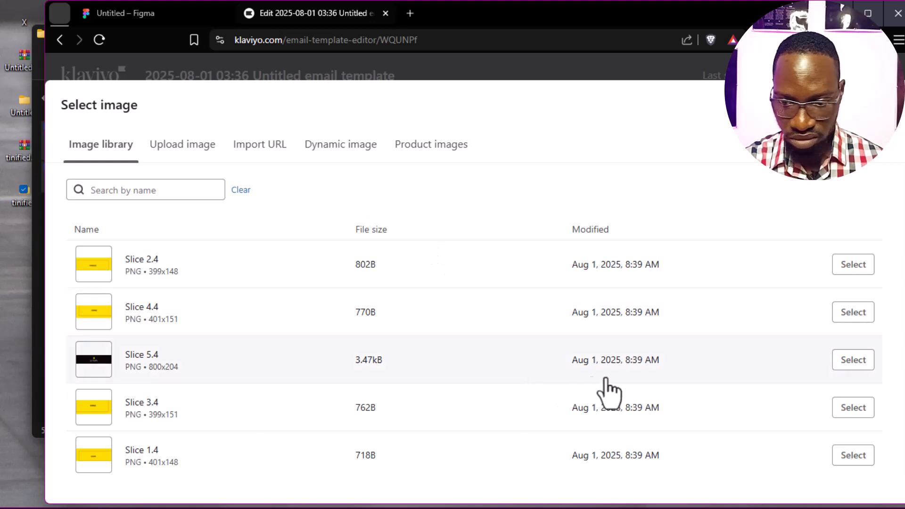
pyautogui.click(846, 412)
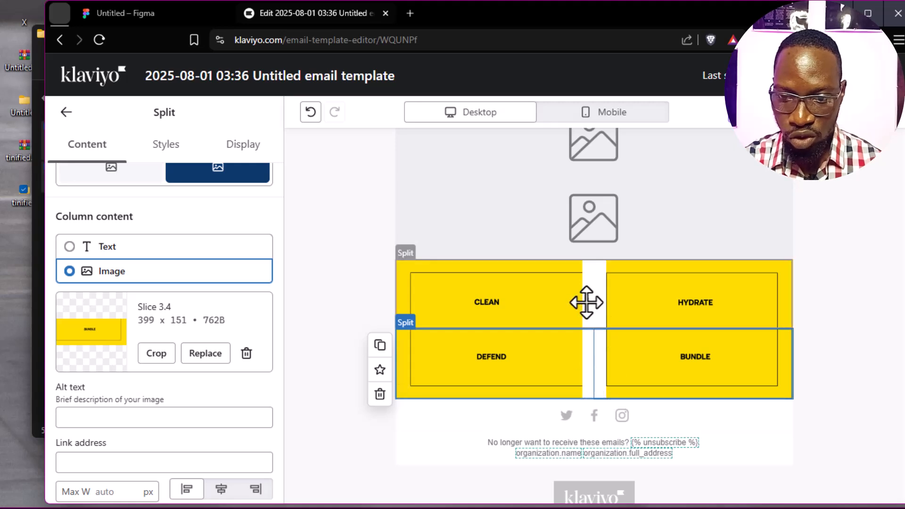
# Step: Set the gap between the columns of the upper CLEAN and HYDRATE split block to 0 px
pyautogui.click(548, 303)
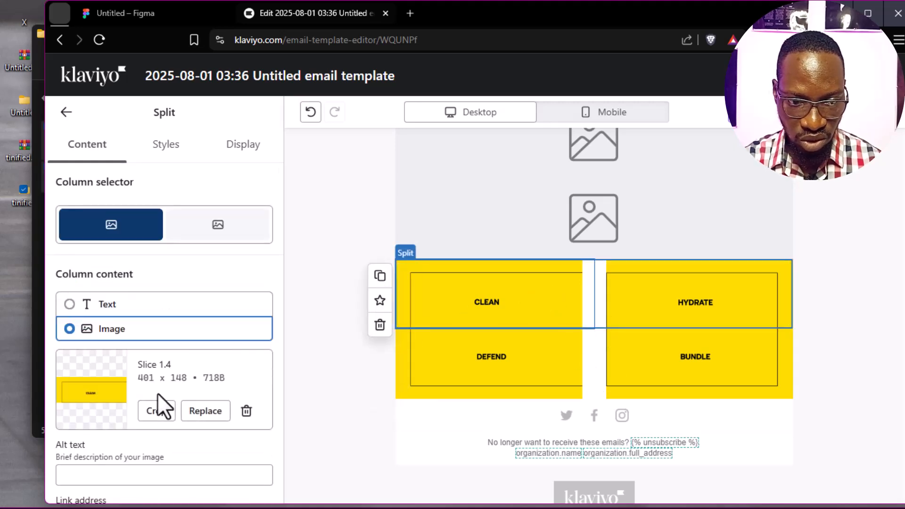
pyautogui.click(176, 147)
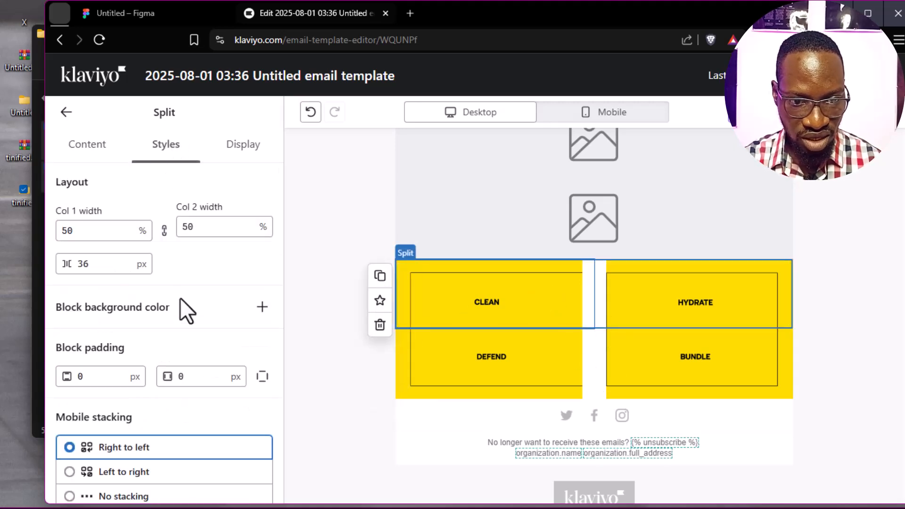
pyautogui.click(96, 254)
pyautogui.press('BackSpace')
pyautogui.press('BackSpace')
pyautogui.write('0')
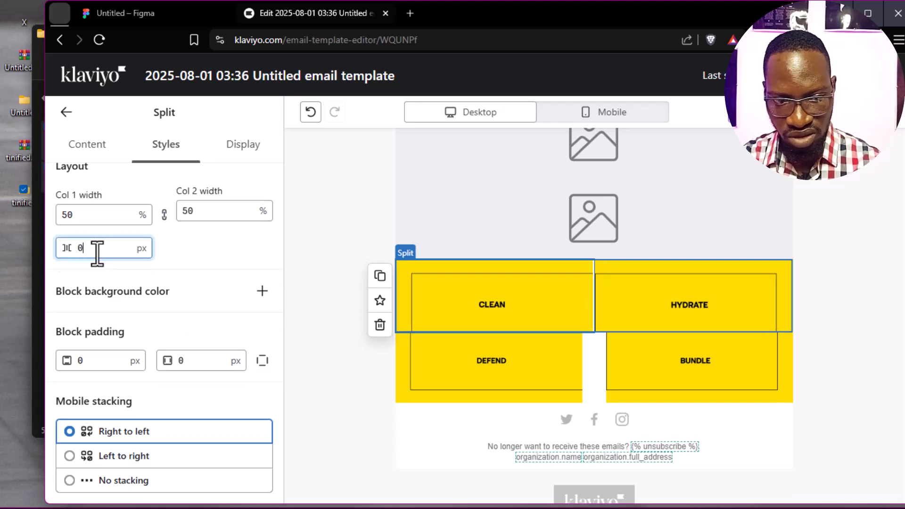
# Step: Set the gap between the columns of the lower DEFEND and BUNDLE split block to 0 px
pyautogui.click(564, 372)
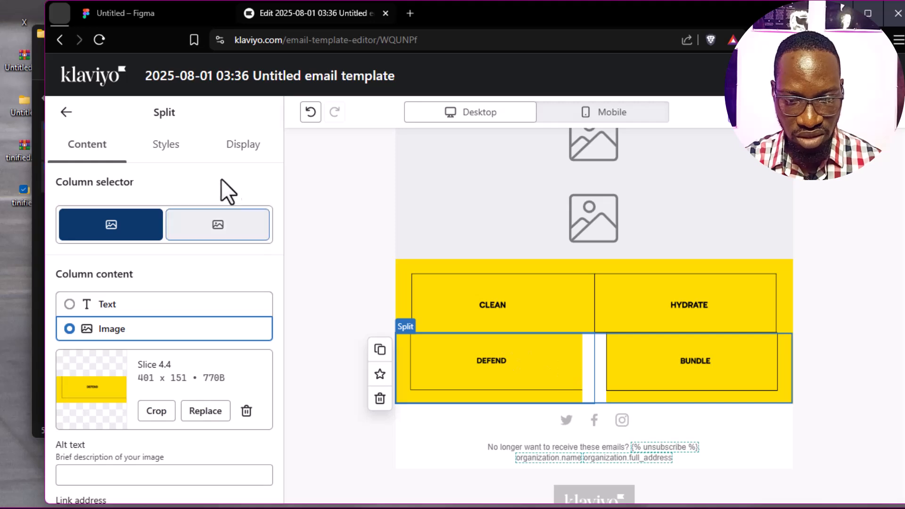
pyautogui.click(174, 147)
pyautogui.click(110, 265)
pyautogui.press('BackSpace')
pyautogui.press('BackSpace')
pyautogui.write('0')
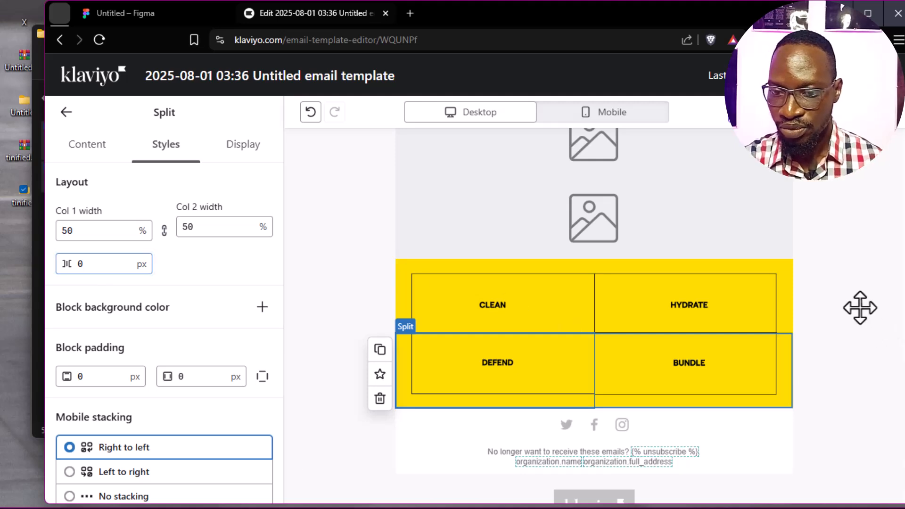
pyautogui.scroll(-2, 655, 332)
pyautogui.click(653, 330)
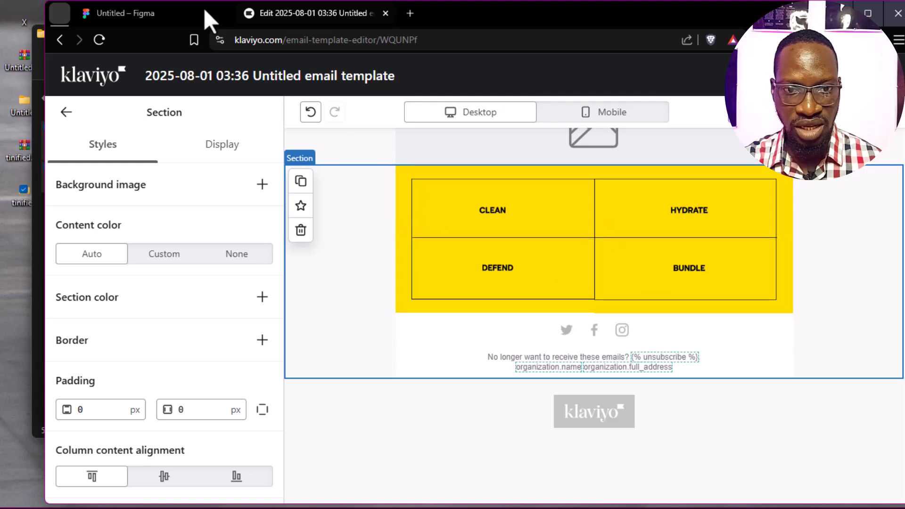
pyautogui.click(171, 15)
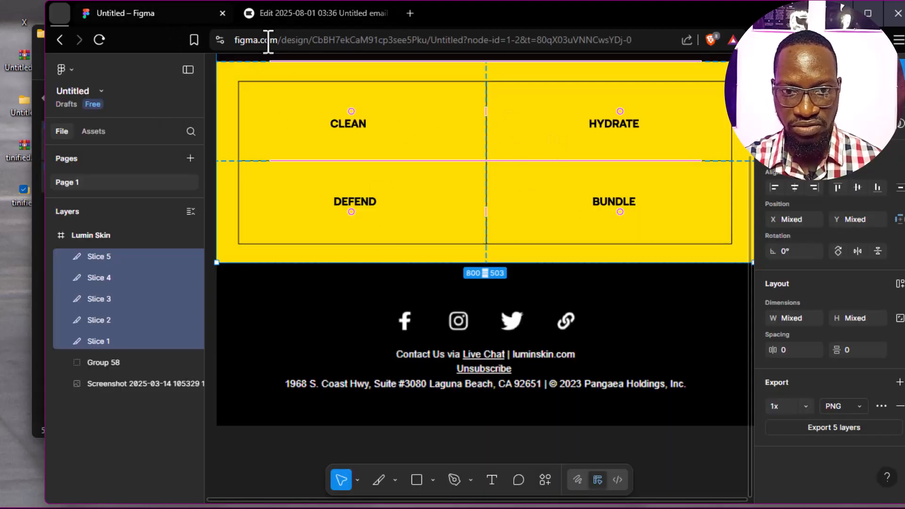
pyautogui.click(329, 14)
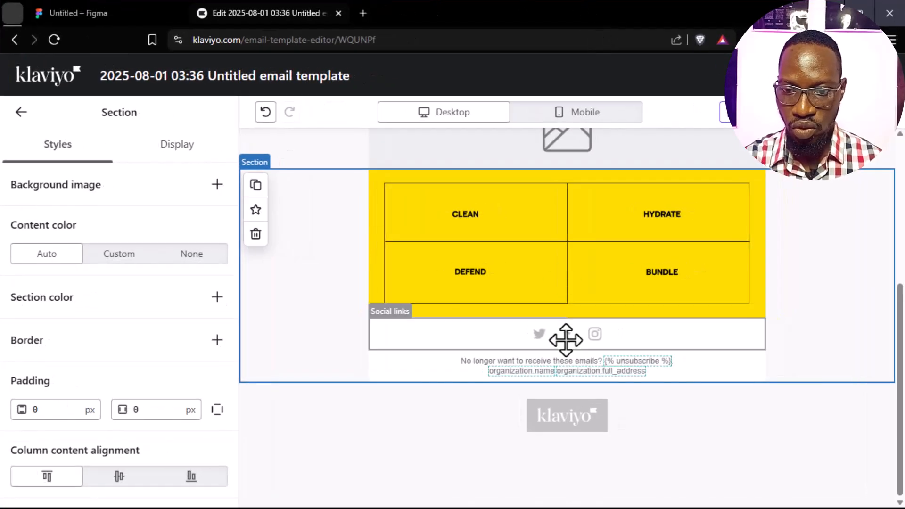
pyautogui.scroll(1, 553, 332)
pyautogui.scroll(5, 553, 332)
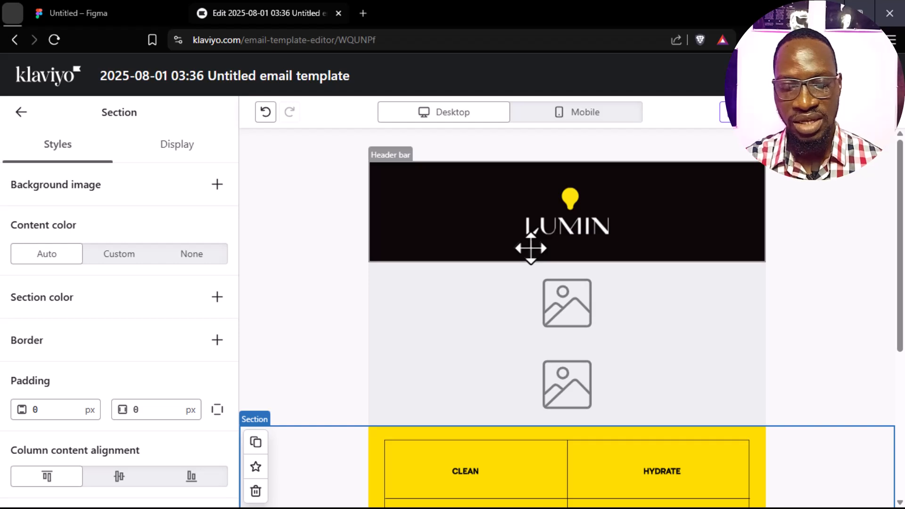
pyautogui.click(531, 248)
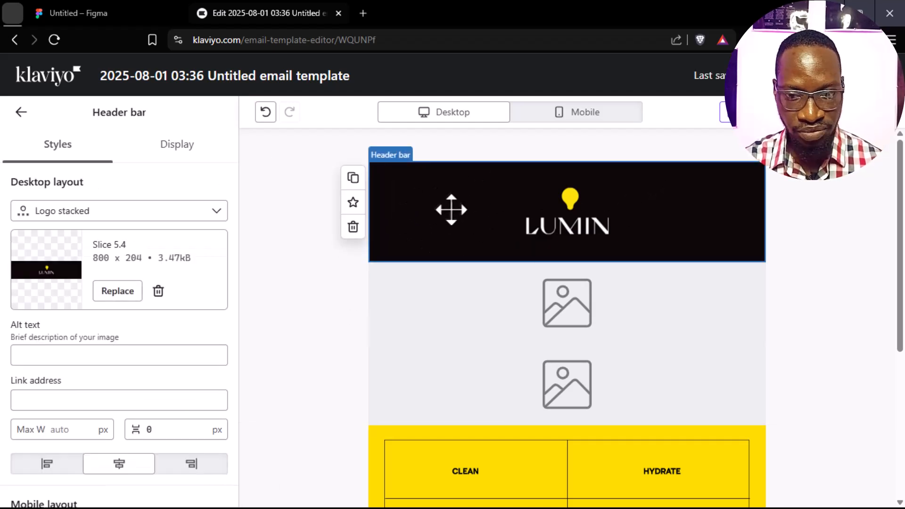
pyautogui.click(77, 408)
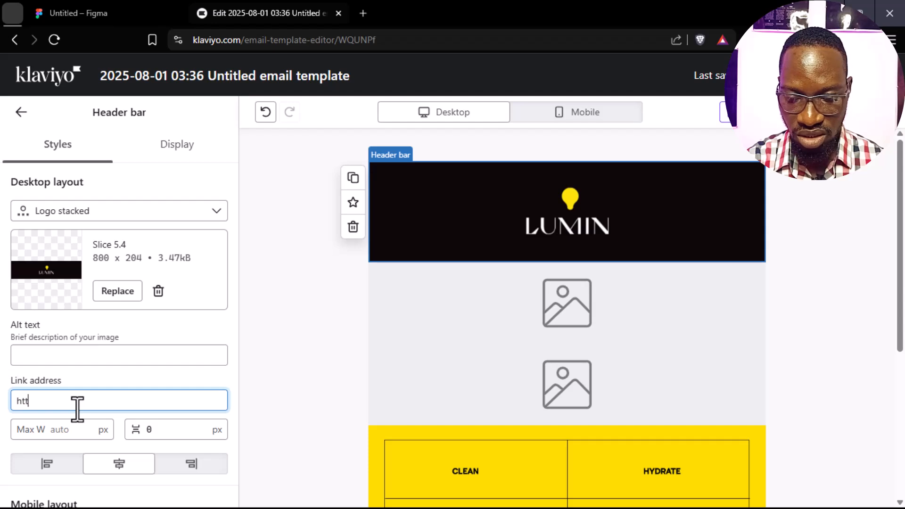
pyautogui.write('https://lumins')
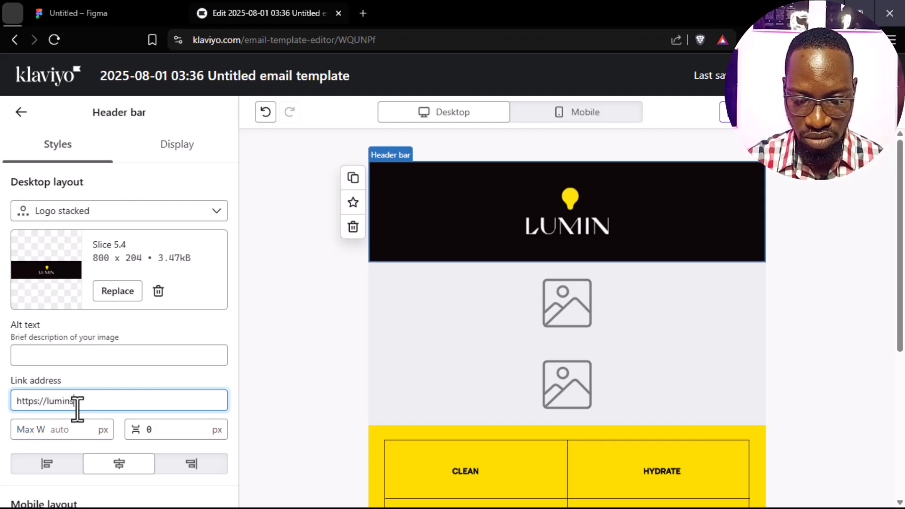
pyautogui.write('kin.com')
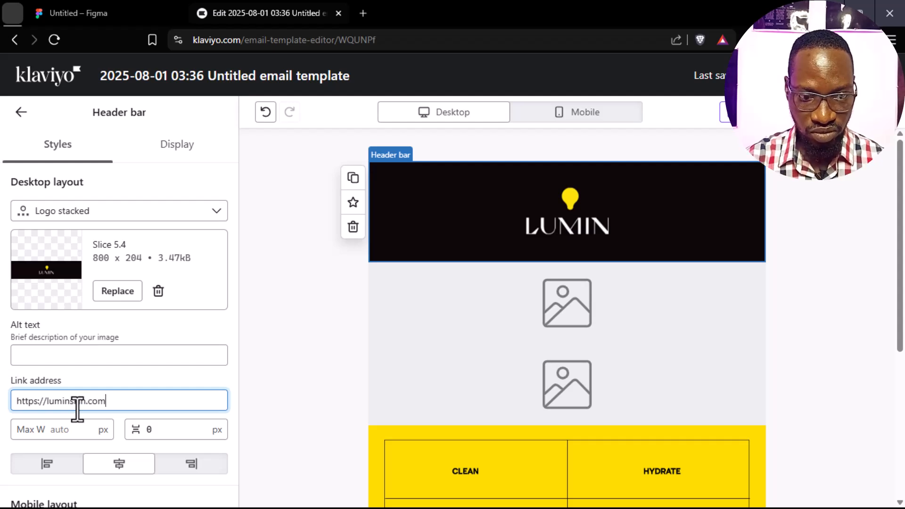
pyautogui.tripleClick(111, 402)
# Step: Set the header logo image's alt text to "Lumin Skin Logo"
pyautogui.click(115, 356)
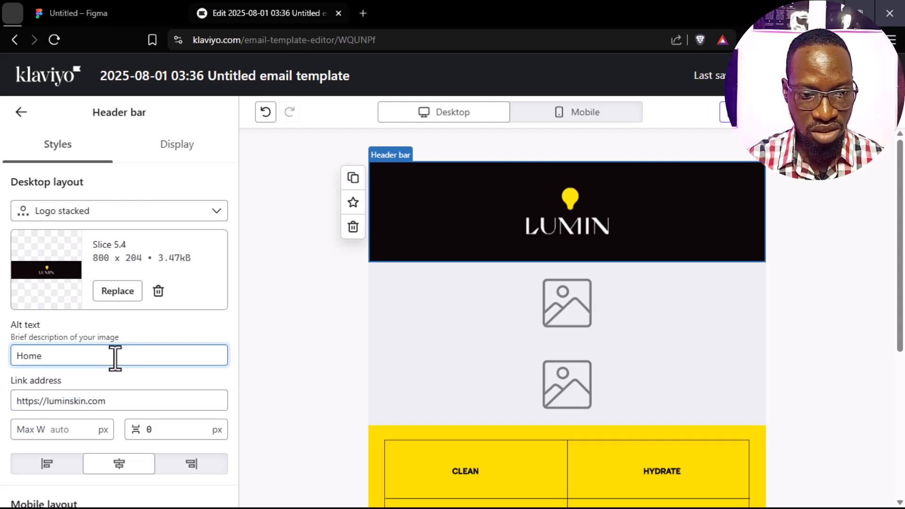
pyautogui.write('Hom')
pyautogui.press('BackSpace')
pyautogui.press('BackSpace')
pyautogui.press('BackSpace')
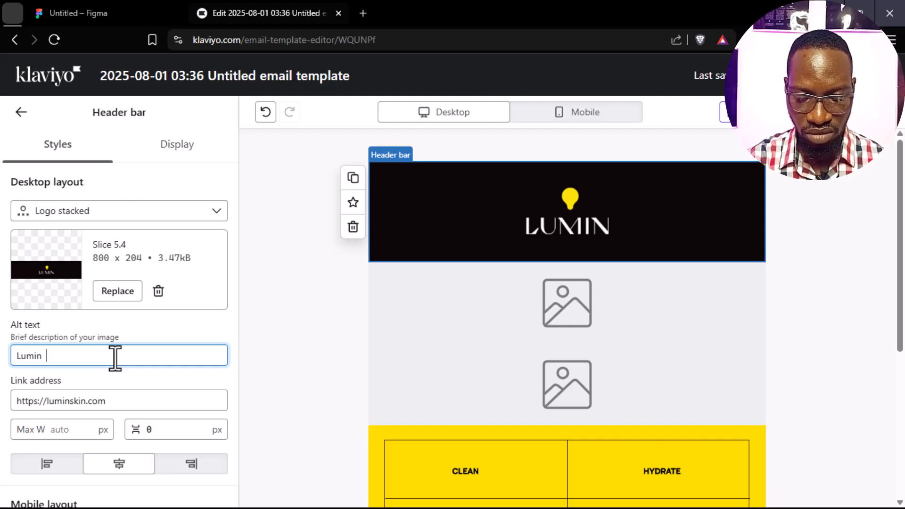
pyautogui.write('kin Logo')
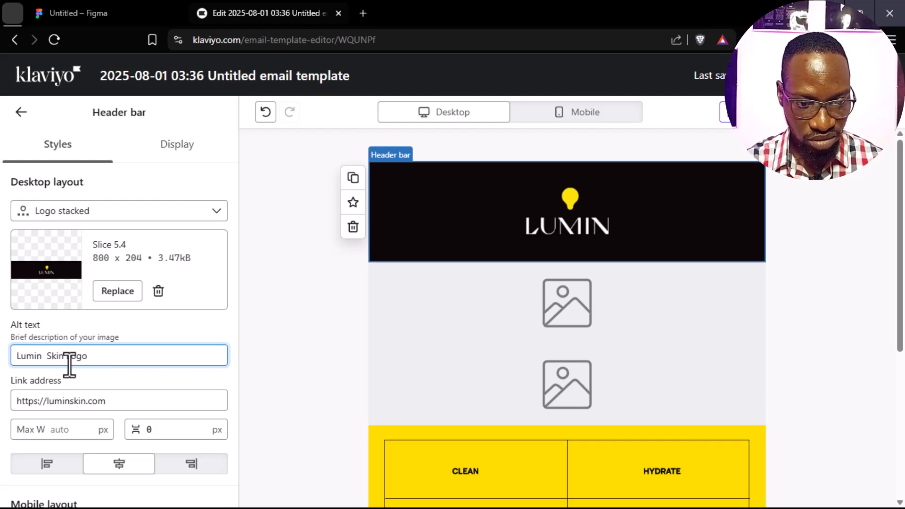
pyautogui.click(46, 356)
pyautogui.press('BackSpace')
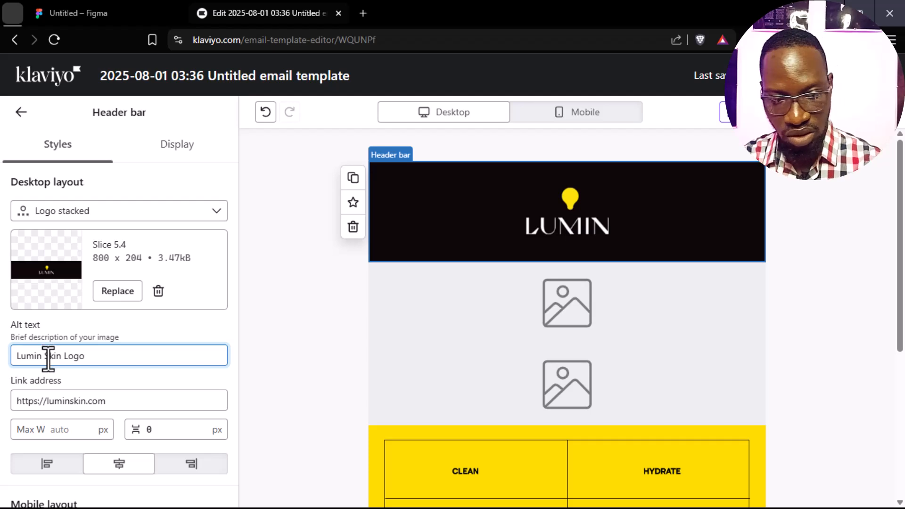
# Step: Copy the header logo's full link address for reuse on the other images
pyautogui.click(113, 400)
pyautogui.hotkey('ctrl', 'a')
pyautogui.hotkey('ctrl', 'c')
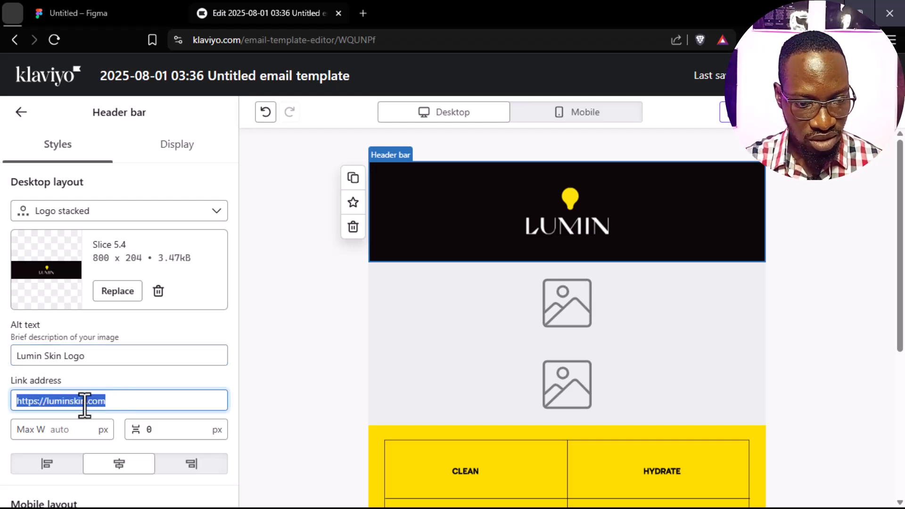
pyautogui.rightClick(84, 404)
pyautogui.click(134, 124)
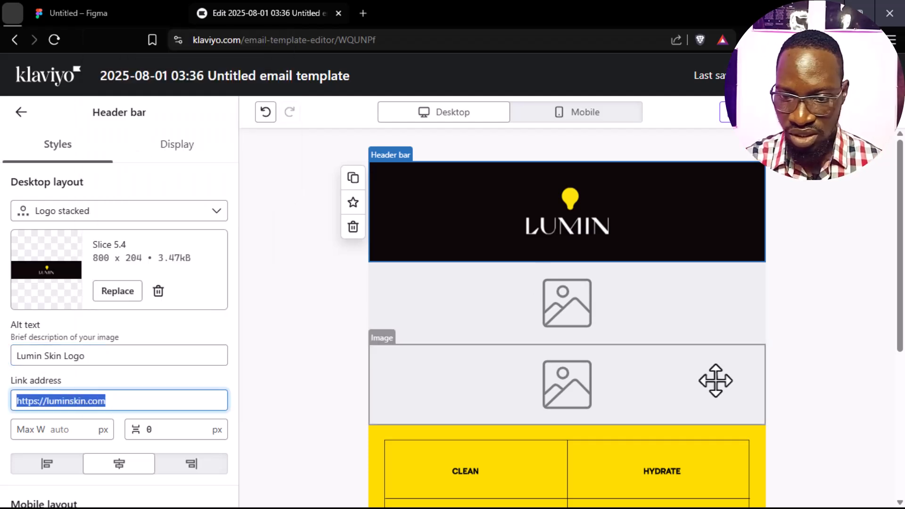
pyautogui.scroll(-5, 707, 381)
pyautogui.click(531, 225)
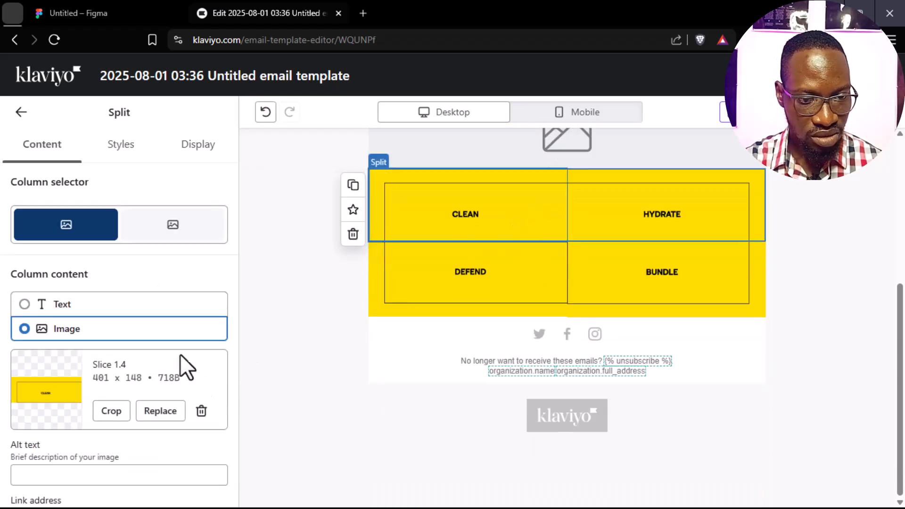
pyautogui.scroll(-2, 93, 226)
pyautogui.scroll(2, 93, 228)
pyautogui.scroll(-2, 90, 330)
pyautogui.click(69, 454)
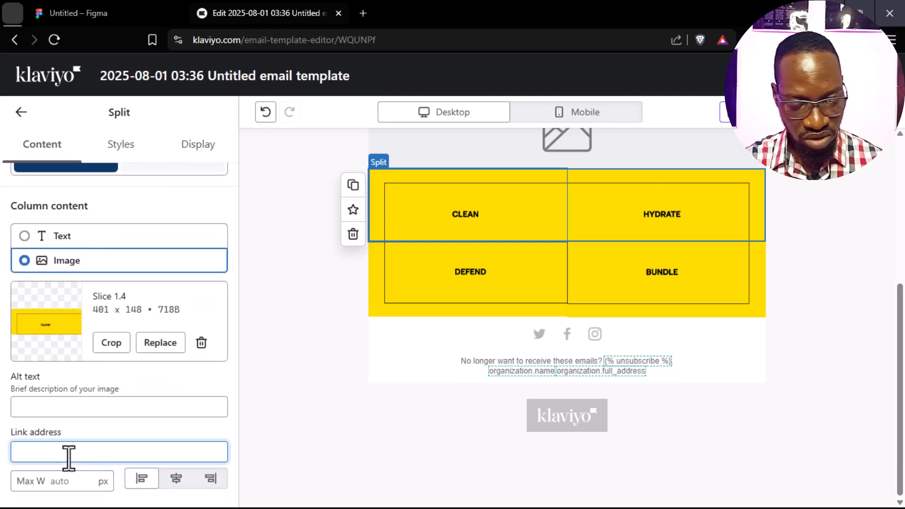
pyautogui.hotkey('ctrl', 'v')
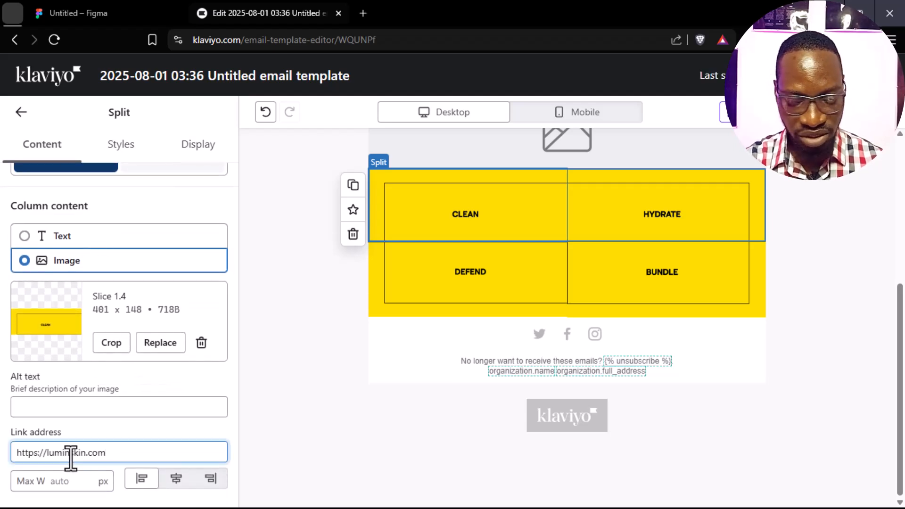
pyautogui.write('/clean')
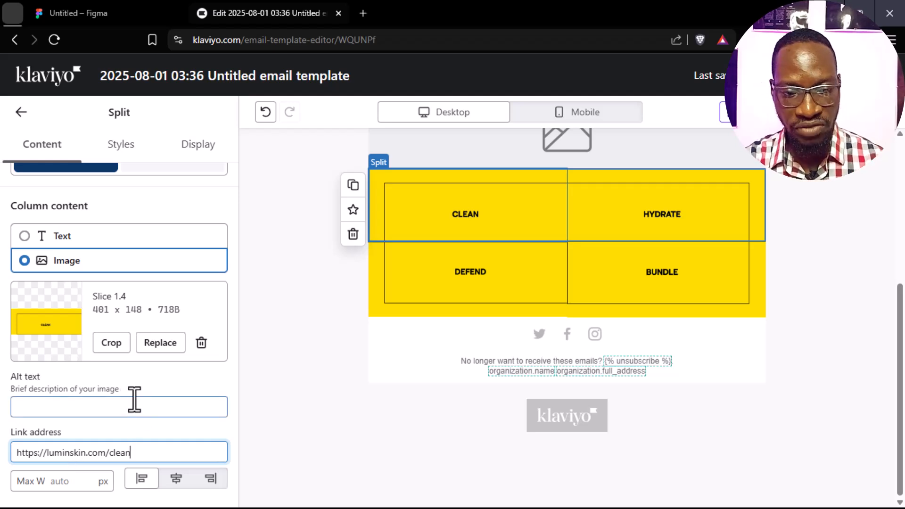
pyautogui.click(132, 401)
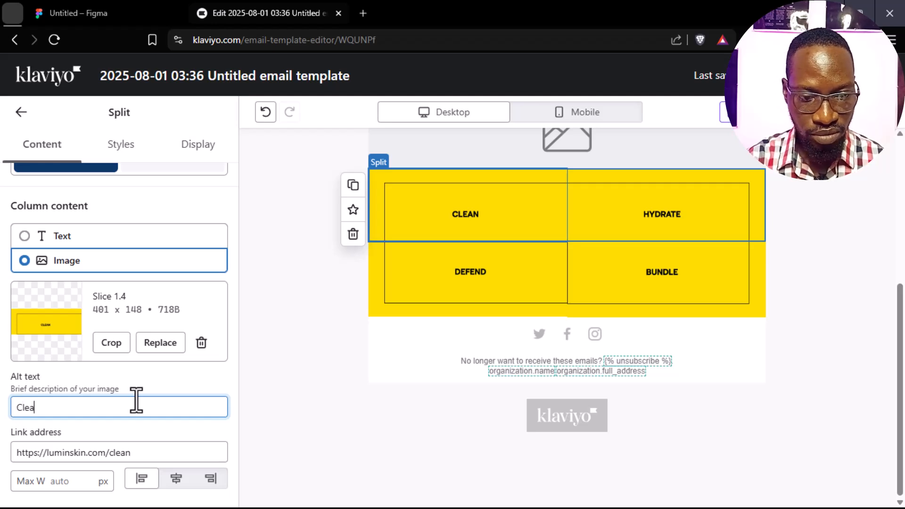
pyautogui.write('Clean Products')
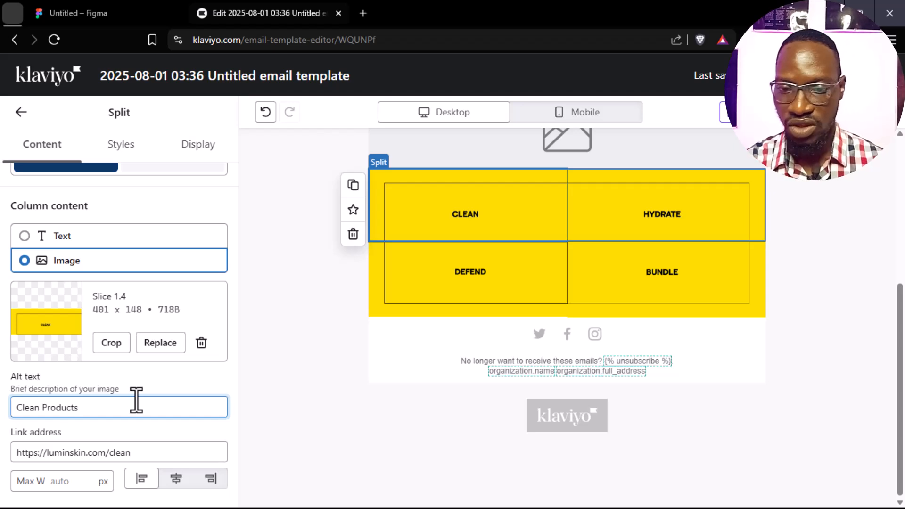
pyautogui.click(667, 194)
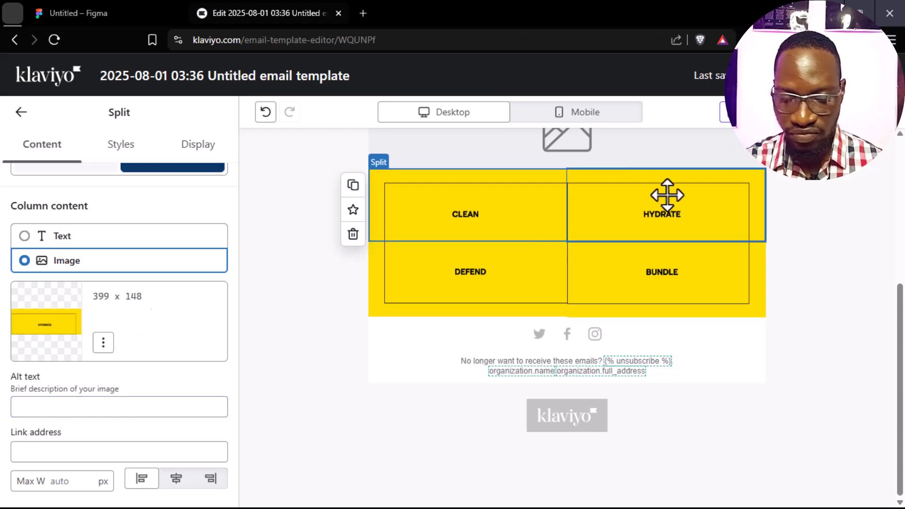
pyautogui.click(111, 454)
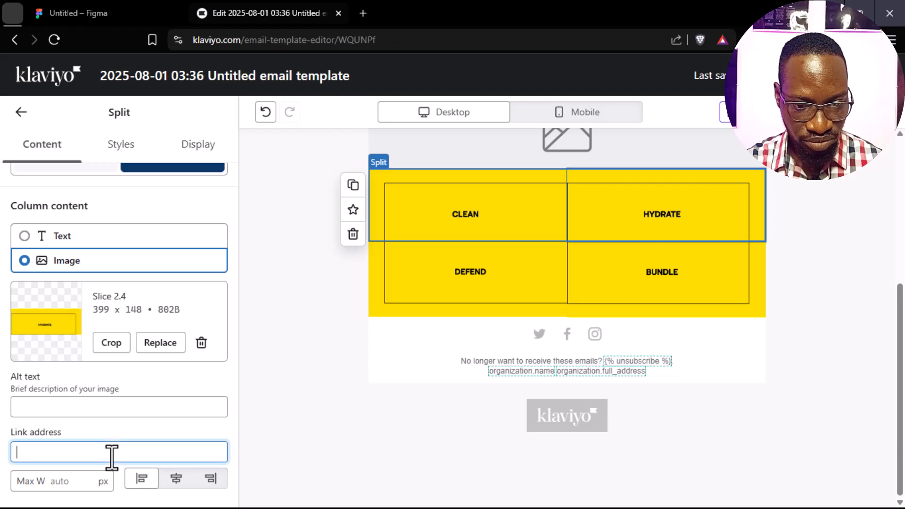
pyautogui.hotkey('ctrl', 'v')
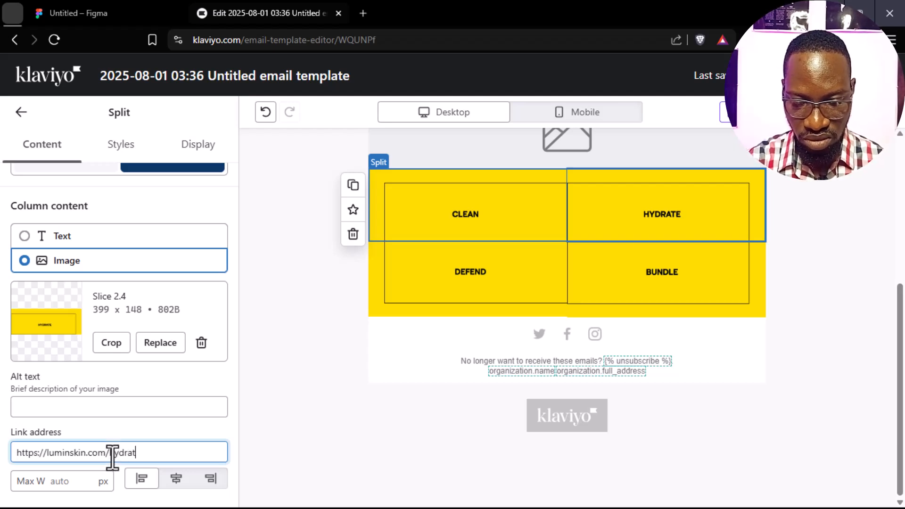
pyautogui.click(141, 406)
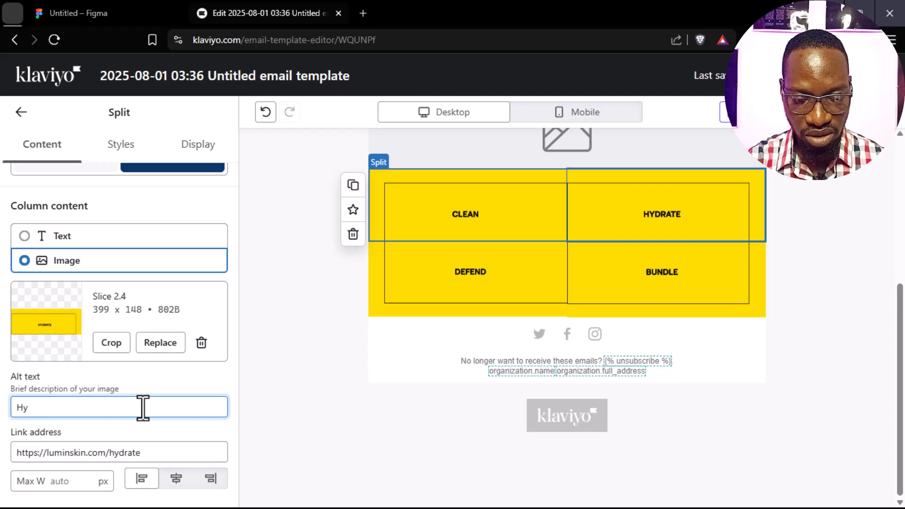
pyautogui.write('Hydration products')
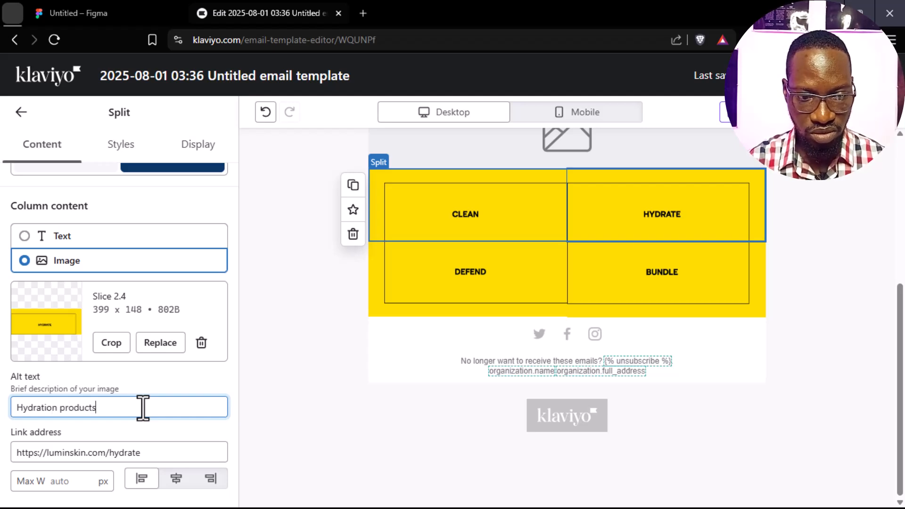
pyautogui.click(540, 283)
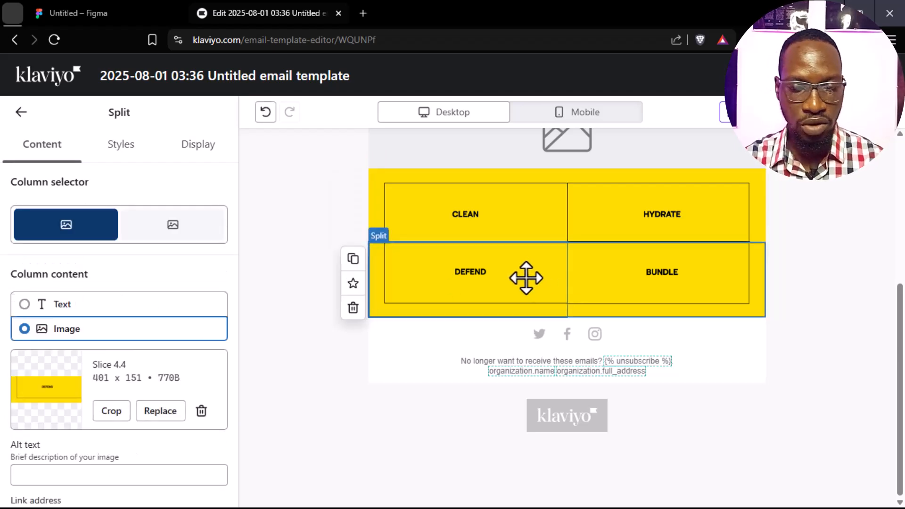
pyautogui.click(663, 278)
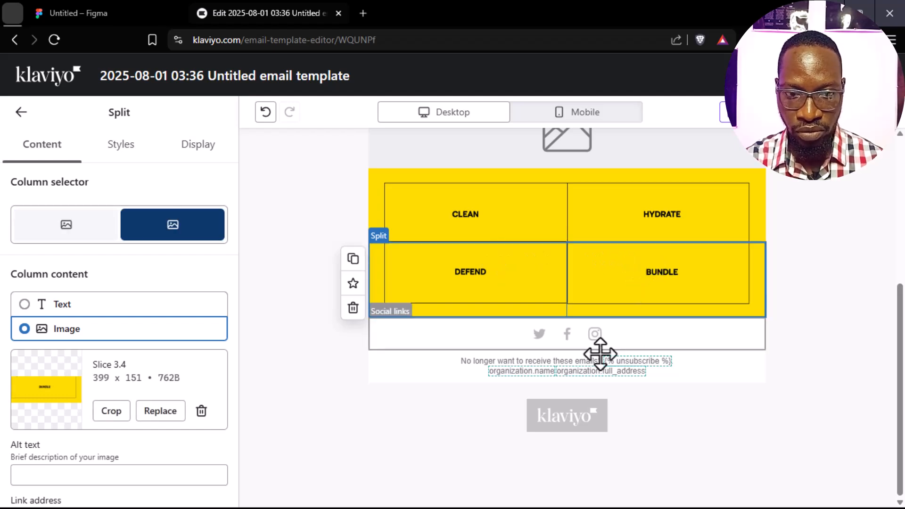
pyautogui.scroll(5, 600, 355)
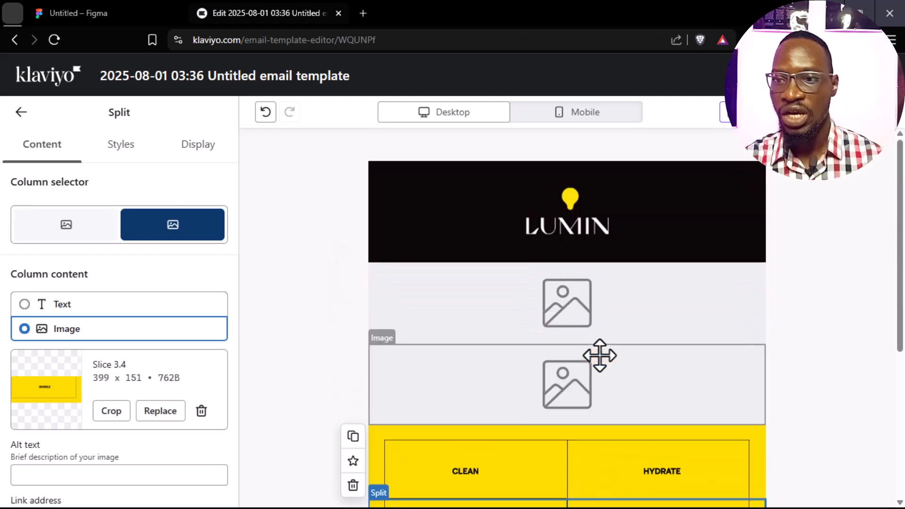
pyautogui.scroll(-5, 597, 278)
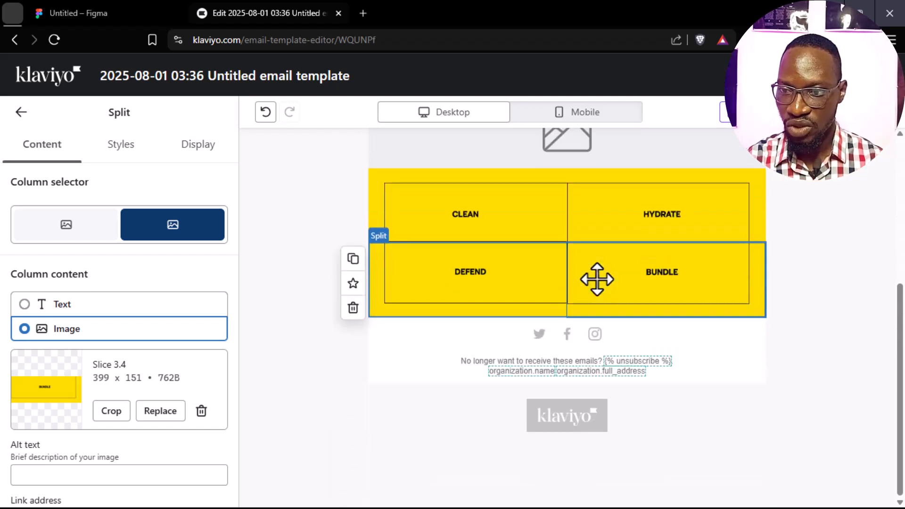
pyautogui.scroll(-1, 164, 384)
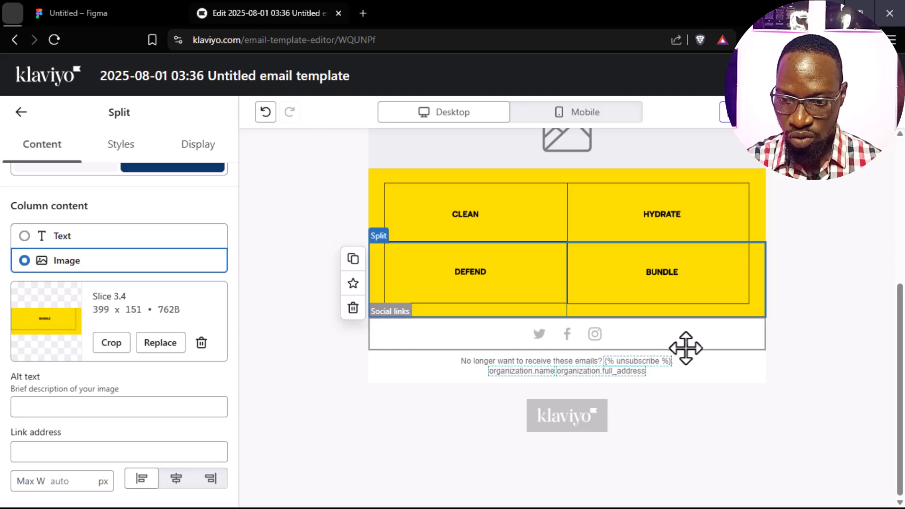
# Step: Apply a black 000000 block background color to the social links block and the unsubscribe text block in the footer
pyautogui.click(736, 341)
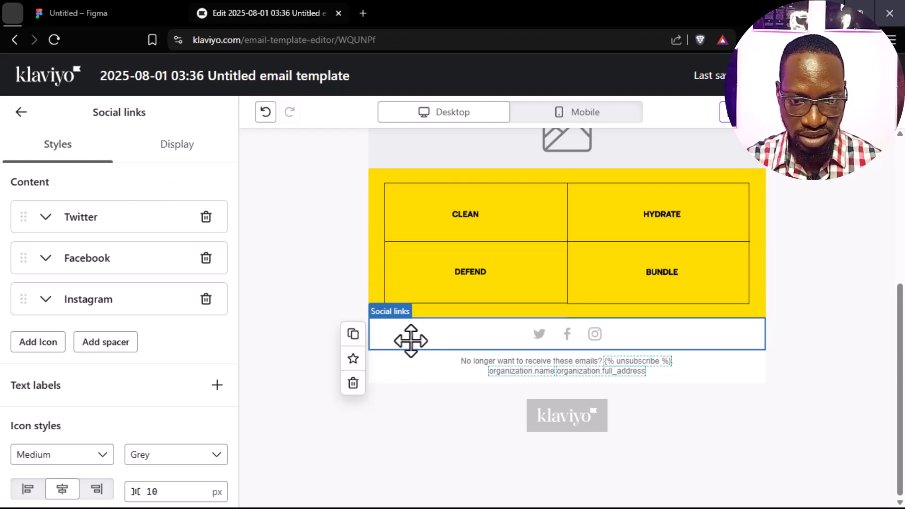
pyautogui.scroll(-1, 155, 358)
pyautogui.scroll(-3, 154, 358)
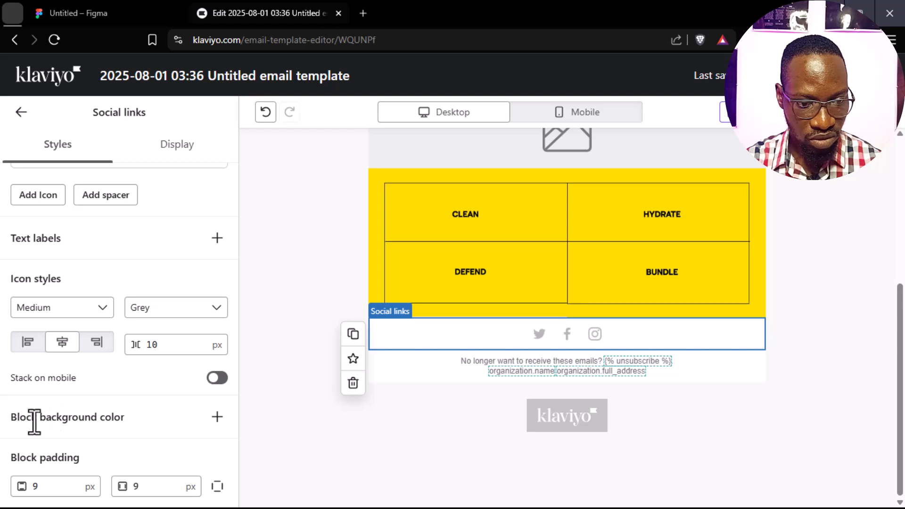
pyautogui.click(217, 417)
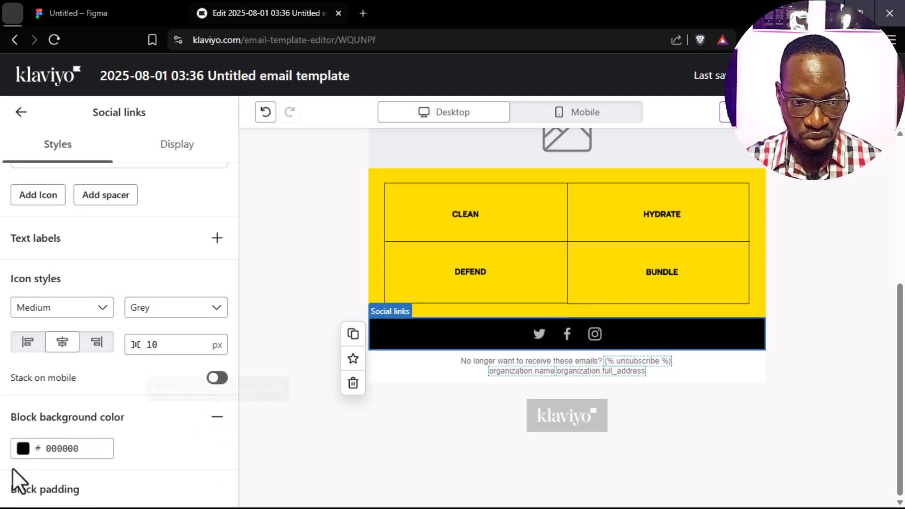
pyautogui.click(430, 375)
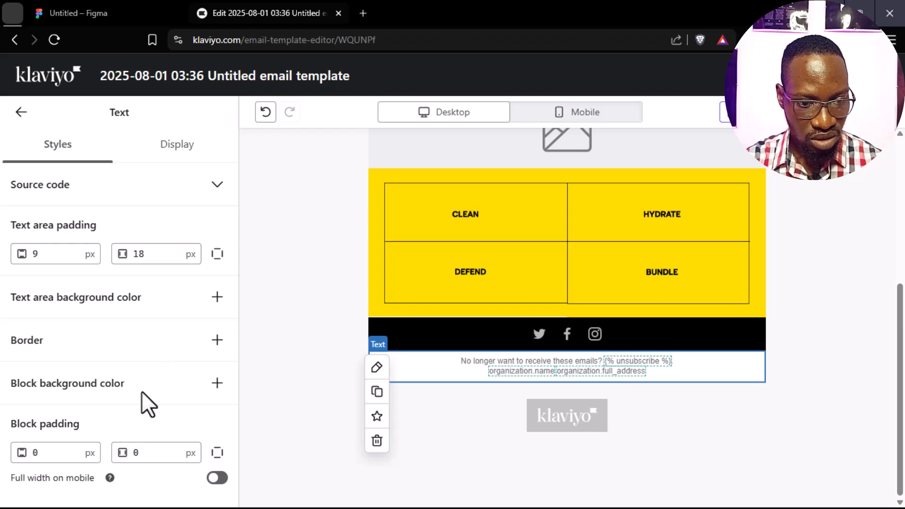
pyautogui.click(216, 383)
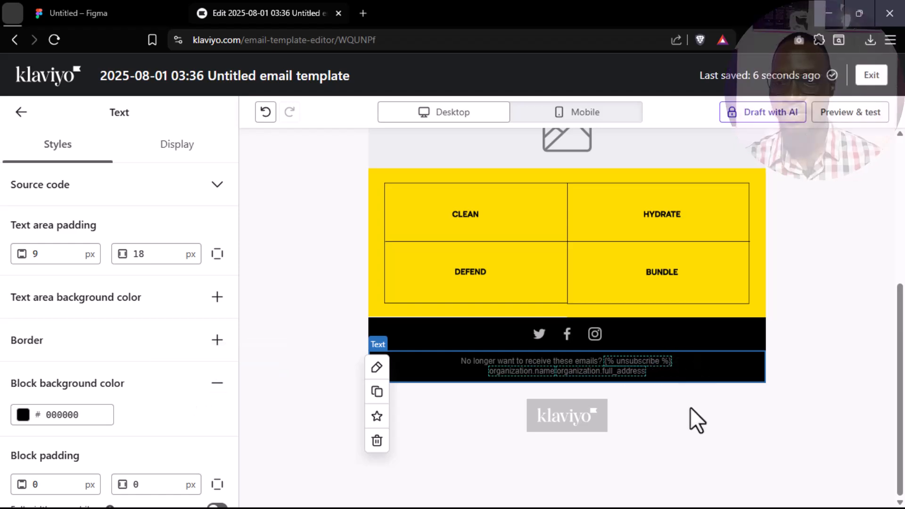
# Step: Insert a text block between the two empty image blocks beneath the LUMIN header
pyautogui.scroll(5, 585, 309)
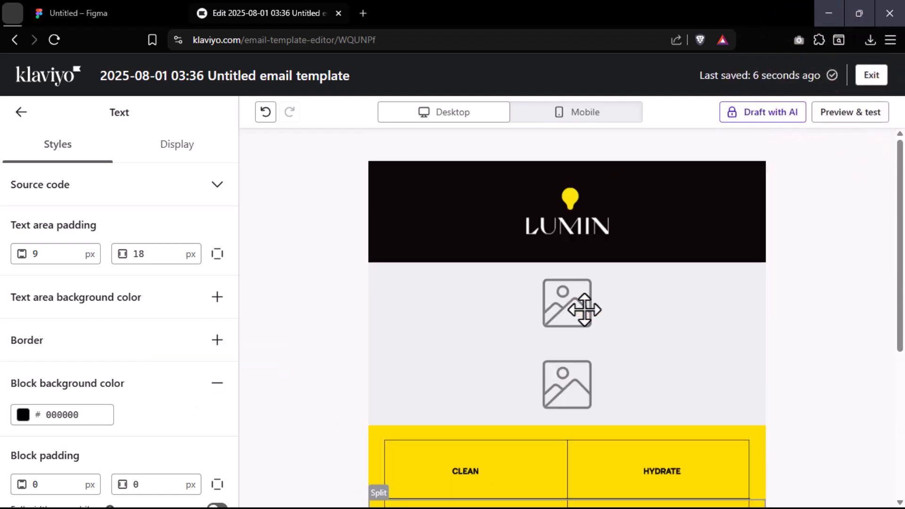
pyautogui.scroll(-1, 589, 260)
pyautogui.click(562, 245)
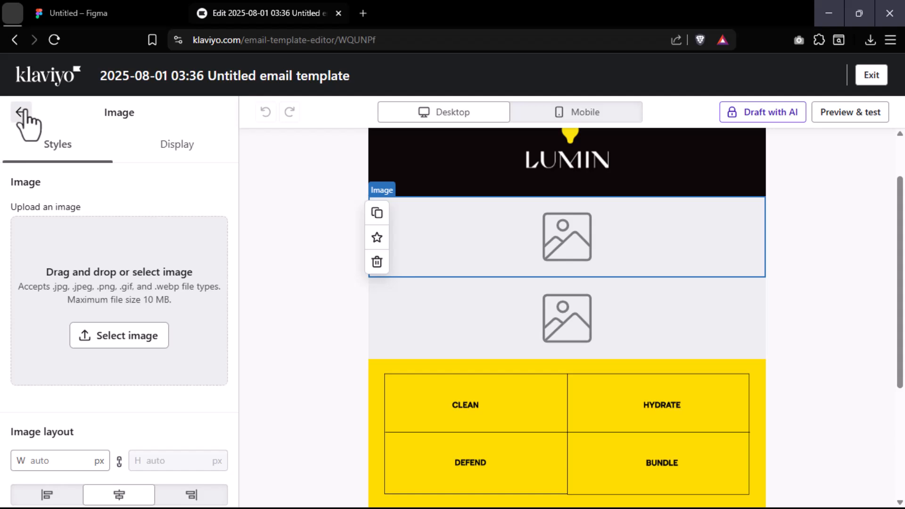
pyautogui.click(21, 112)
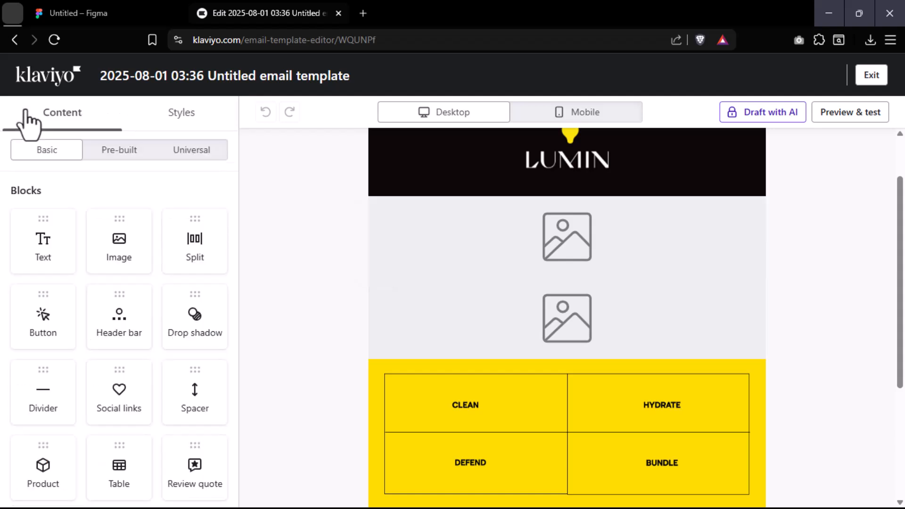
pyautogui.moveTo(42, 238); pyautogui.dragTo(564, 312)
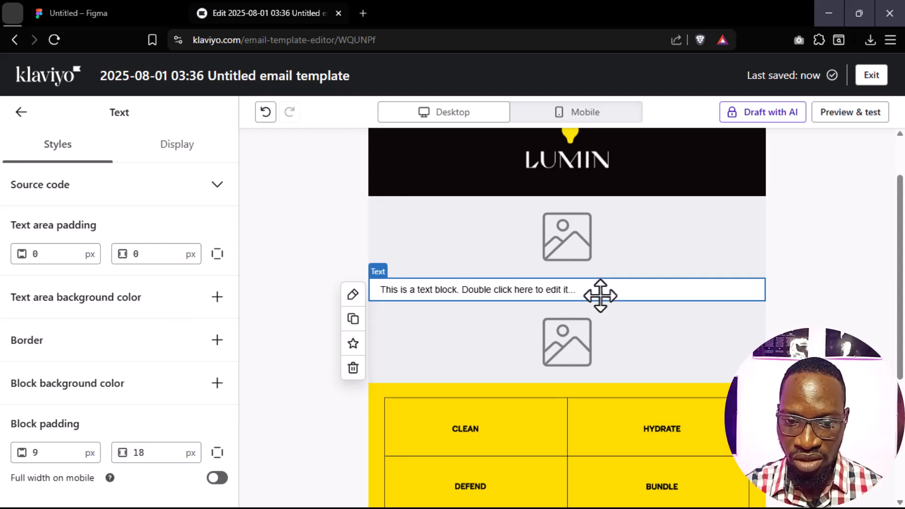
# Step: Center-align the placeholder text in the new text block and exit the template editor
pyautogui.click(353, 296)
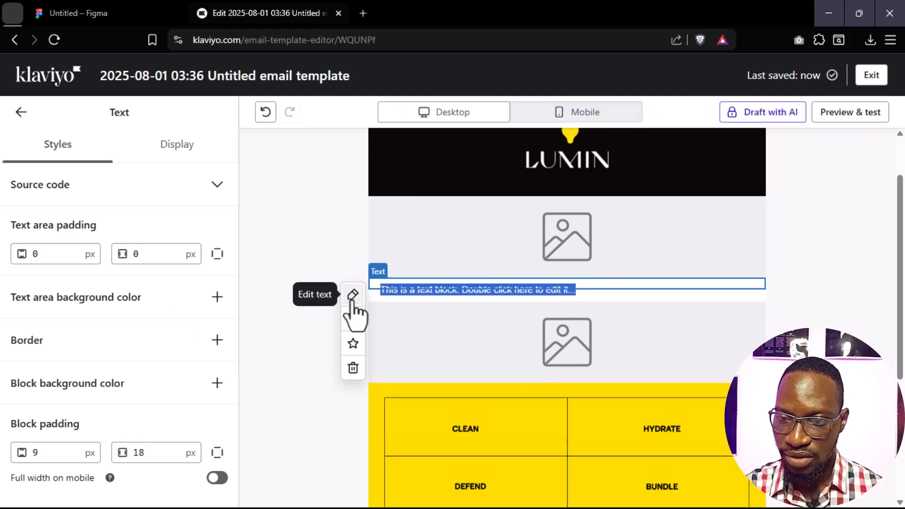
pyautogui.click(708, 118)
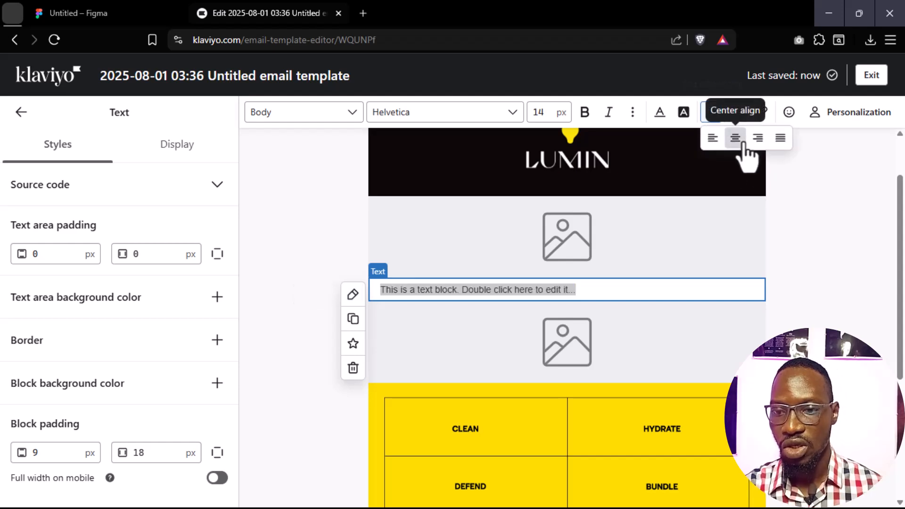
pyautogui.click(744, 145)
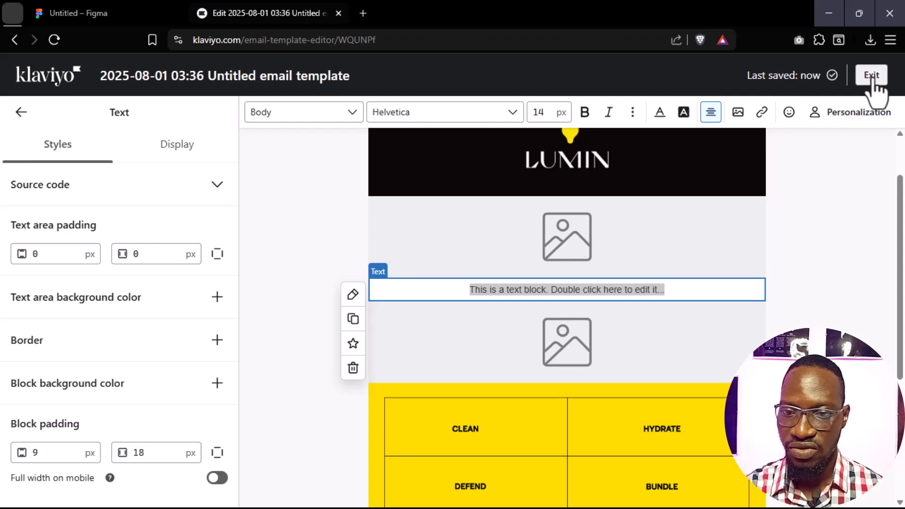
pyautogui.click(872, 76)
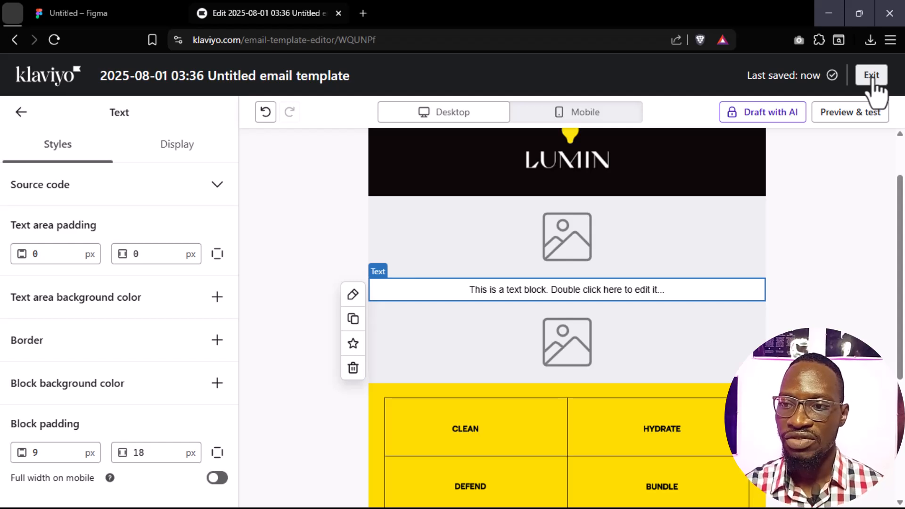
pyautogui.click(872, 76)
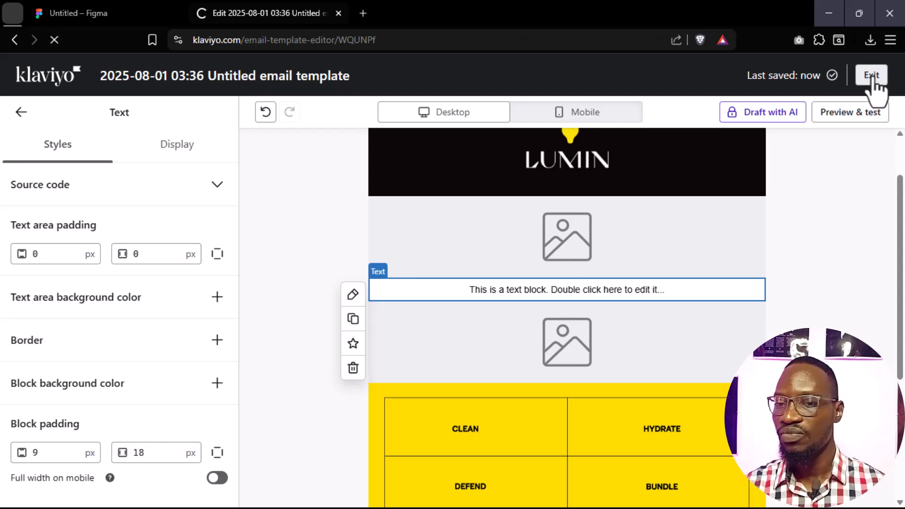